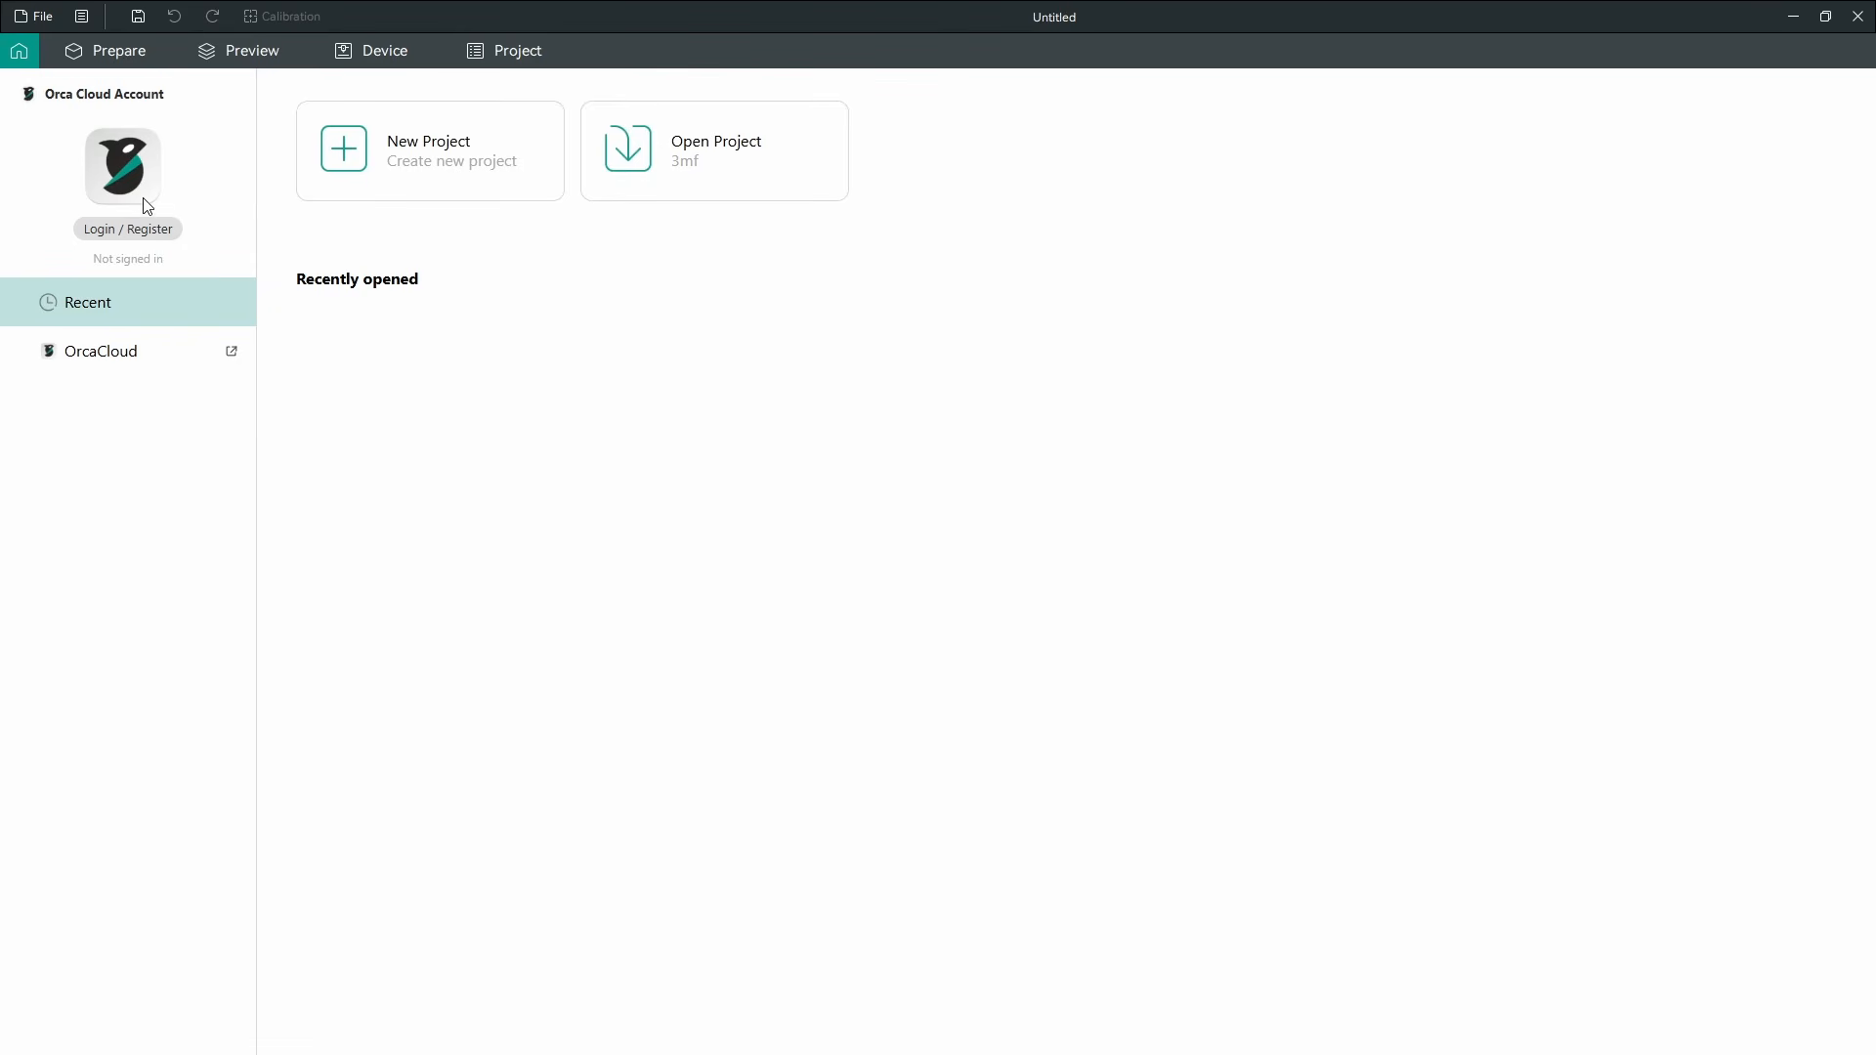
Open the Creator 5's Physical Printer connection settings from the Prepare workspace and test the connection to the Flashforge host
{"action": "left_click", "coordinate": [112, 53]}
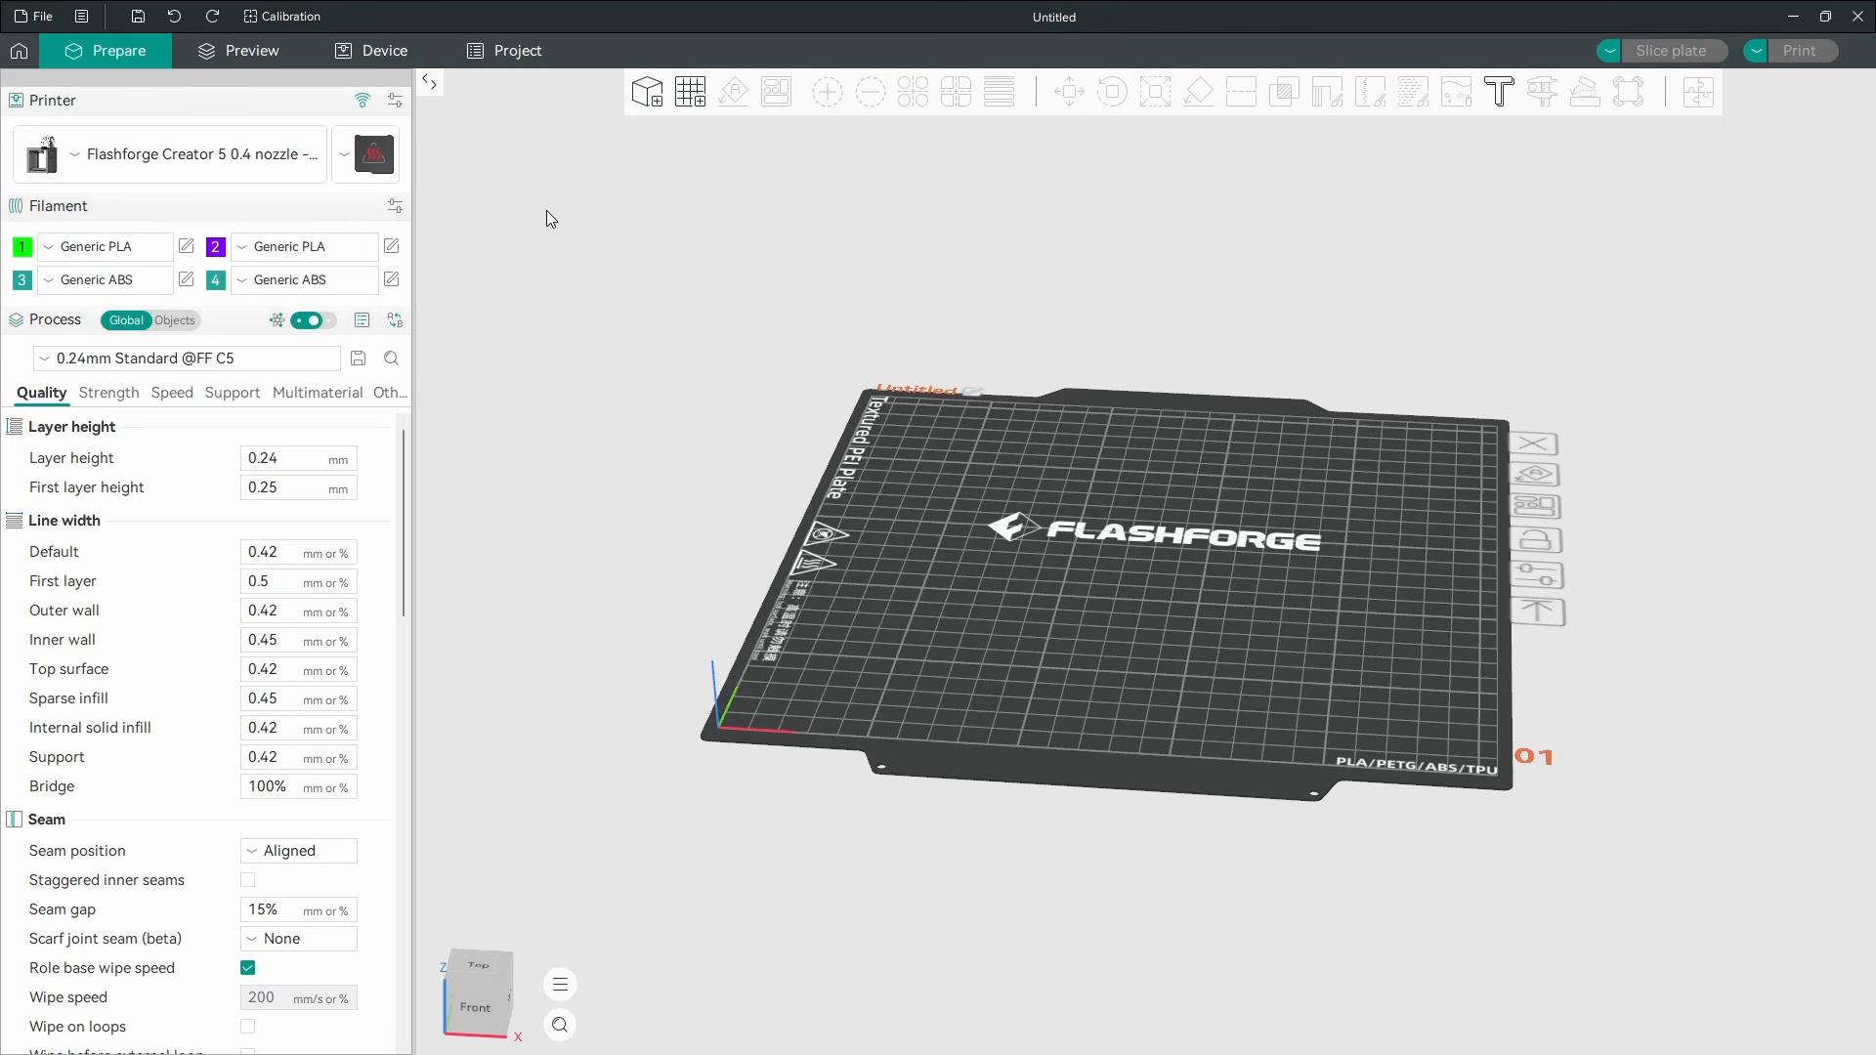
{"action": "left_click", "coordinate": [362, 101]}
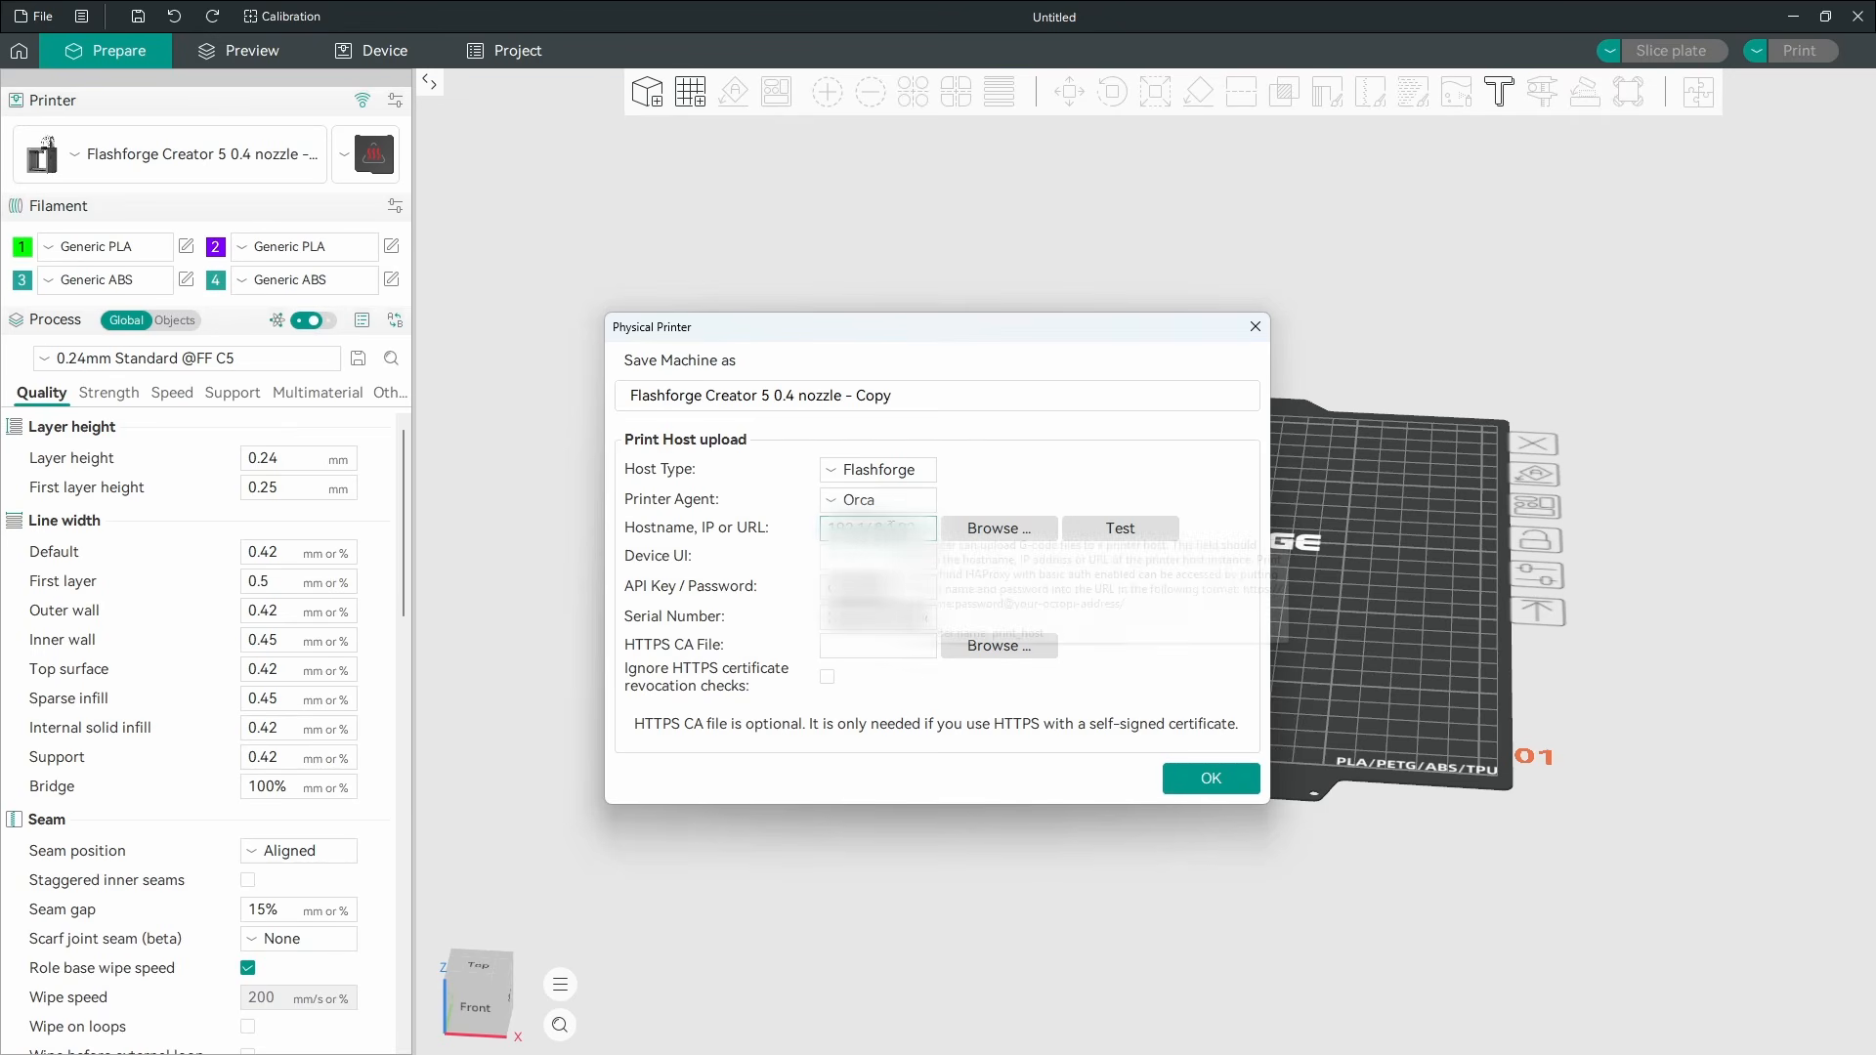
{"action": "left_click", "coordinate": [1141, 528]}
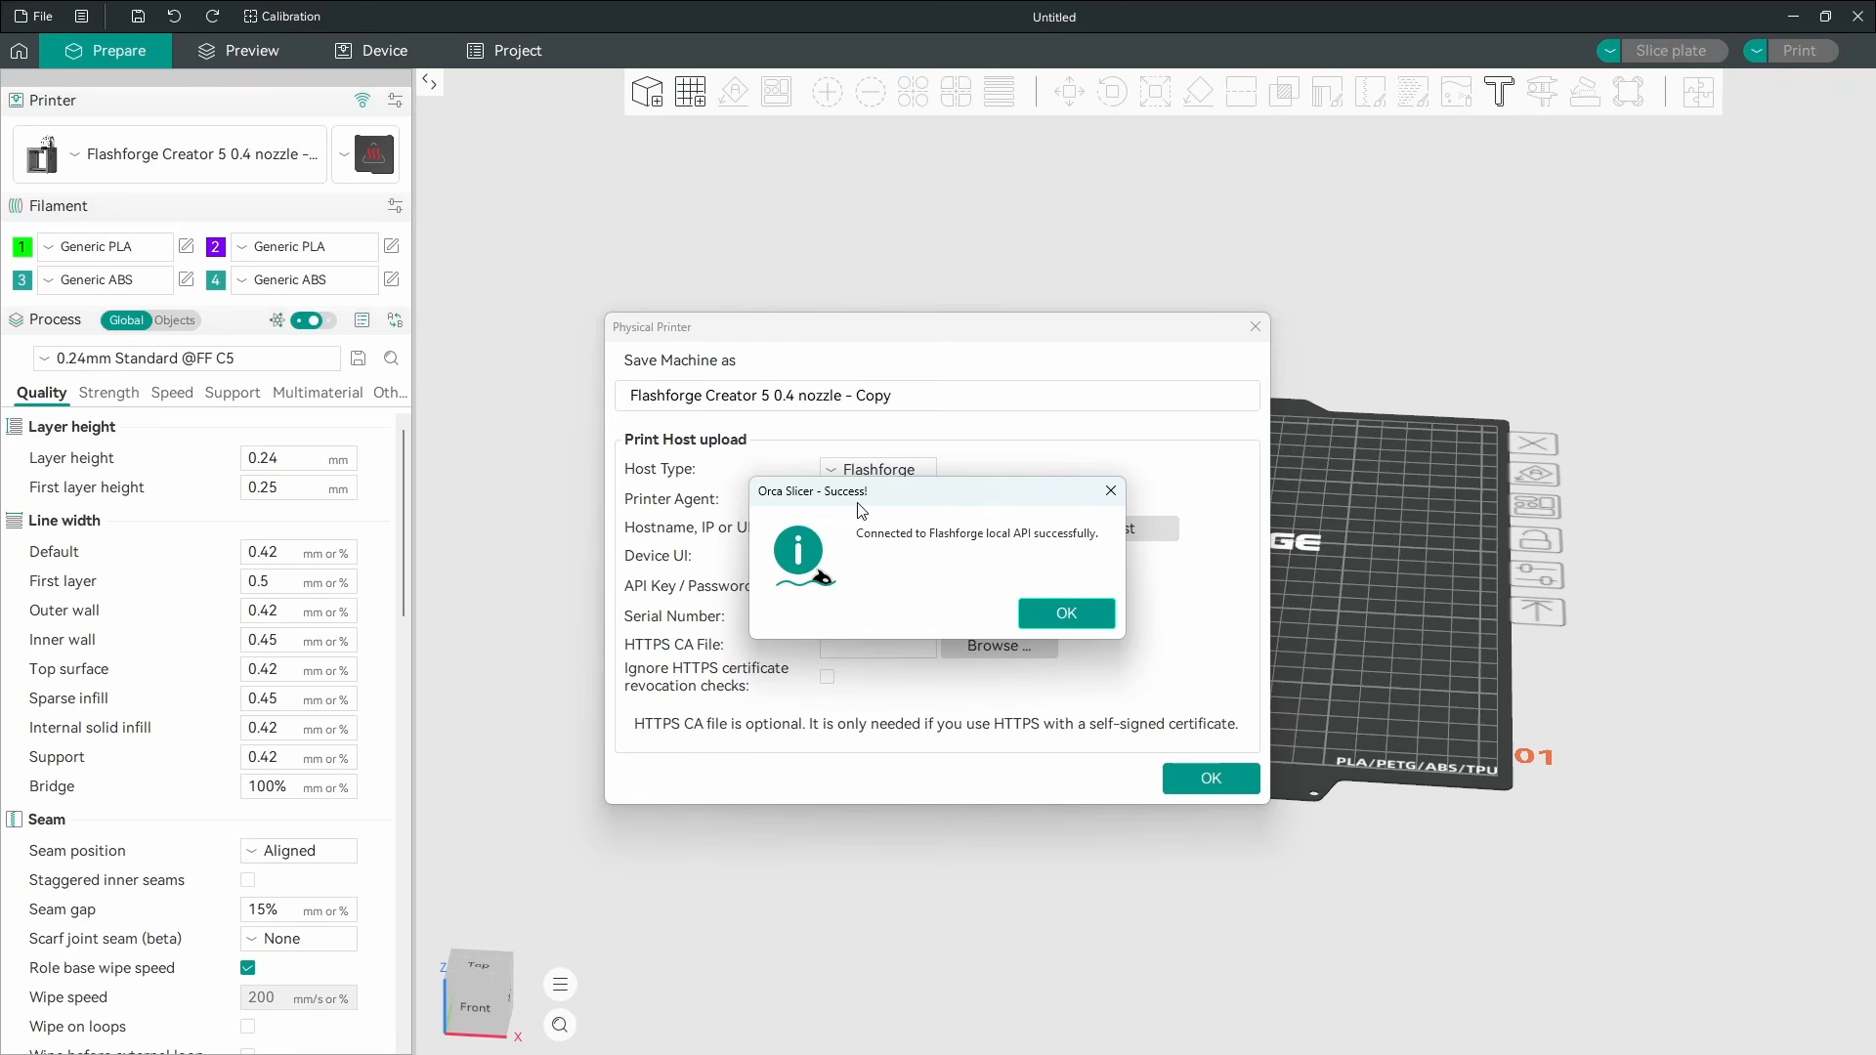
{"action": "left_click", "coordinate": [1076, 611]}
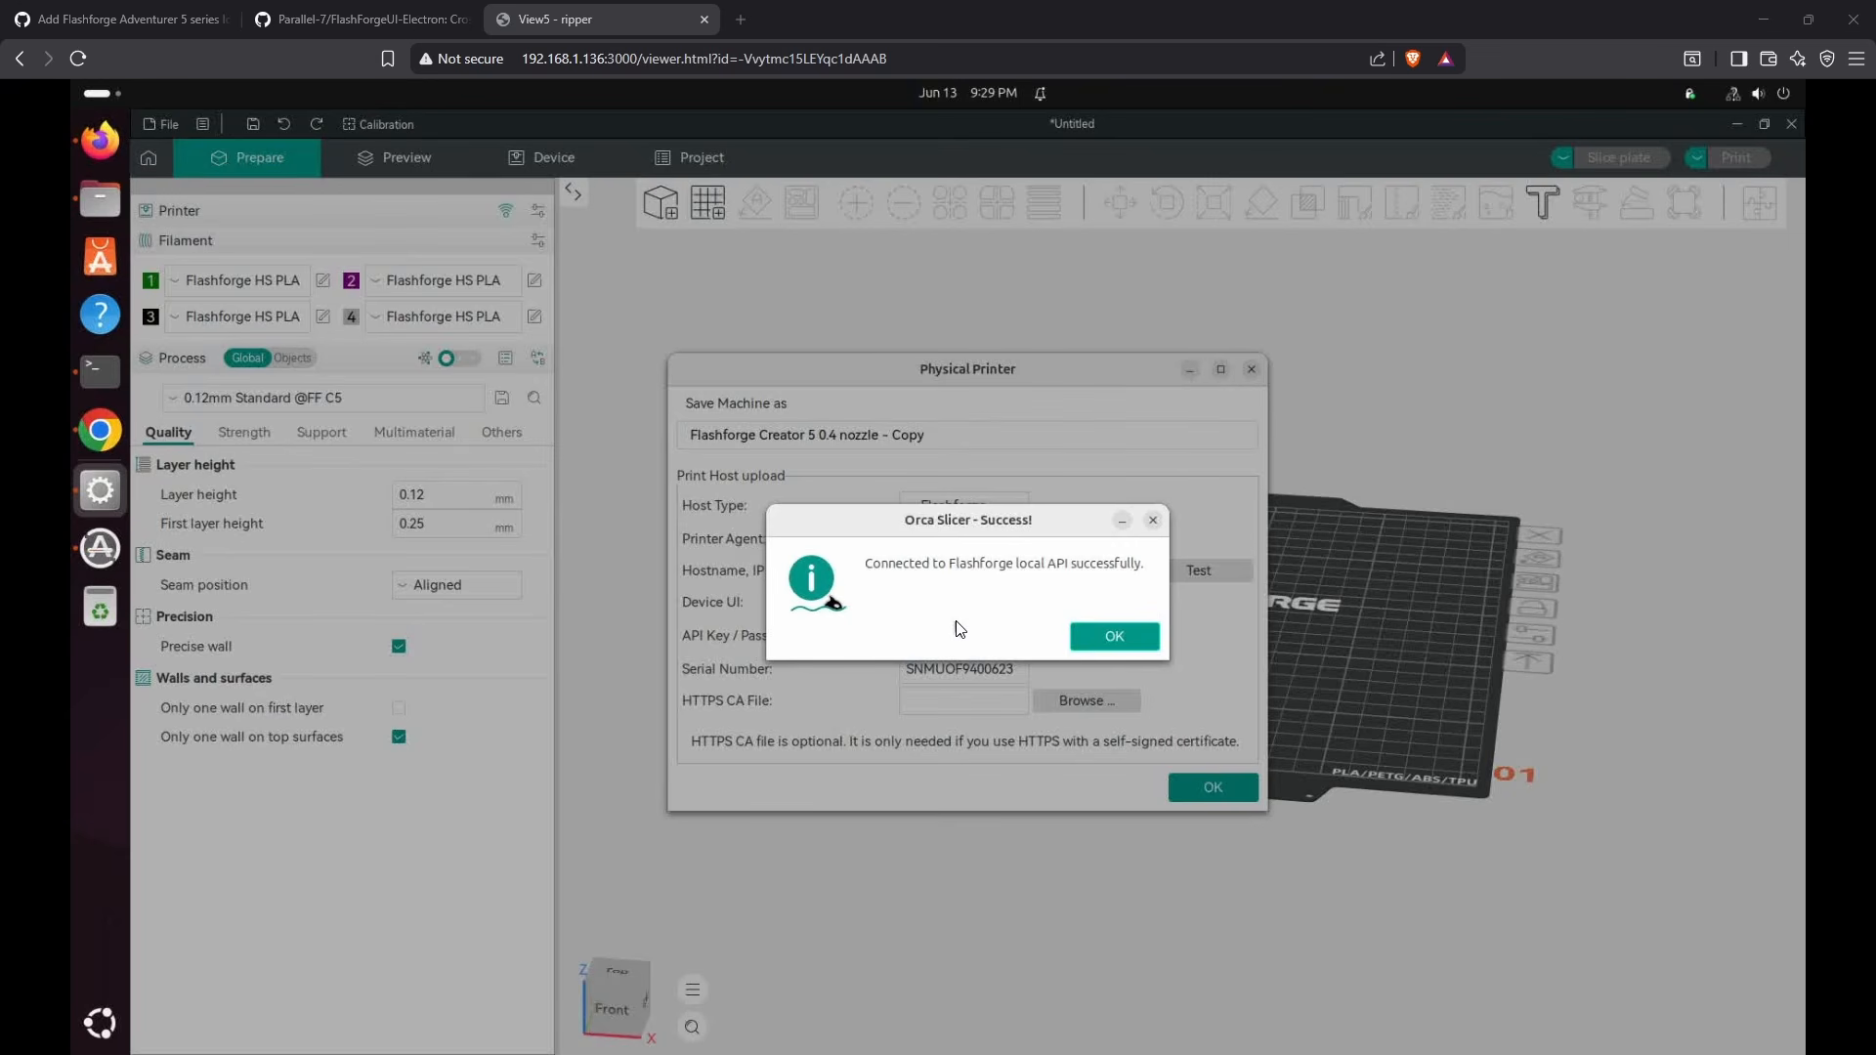
Dismiss the connection test message and close the Physical Printer dialog in the remote Linux session
{"action": "left_click", "coordinate": [1113, 637]}
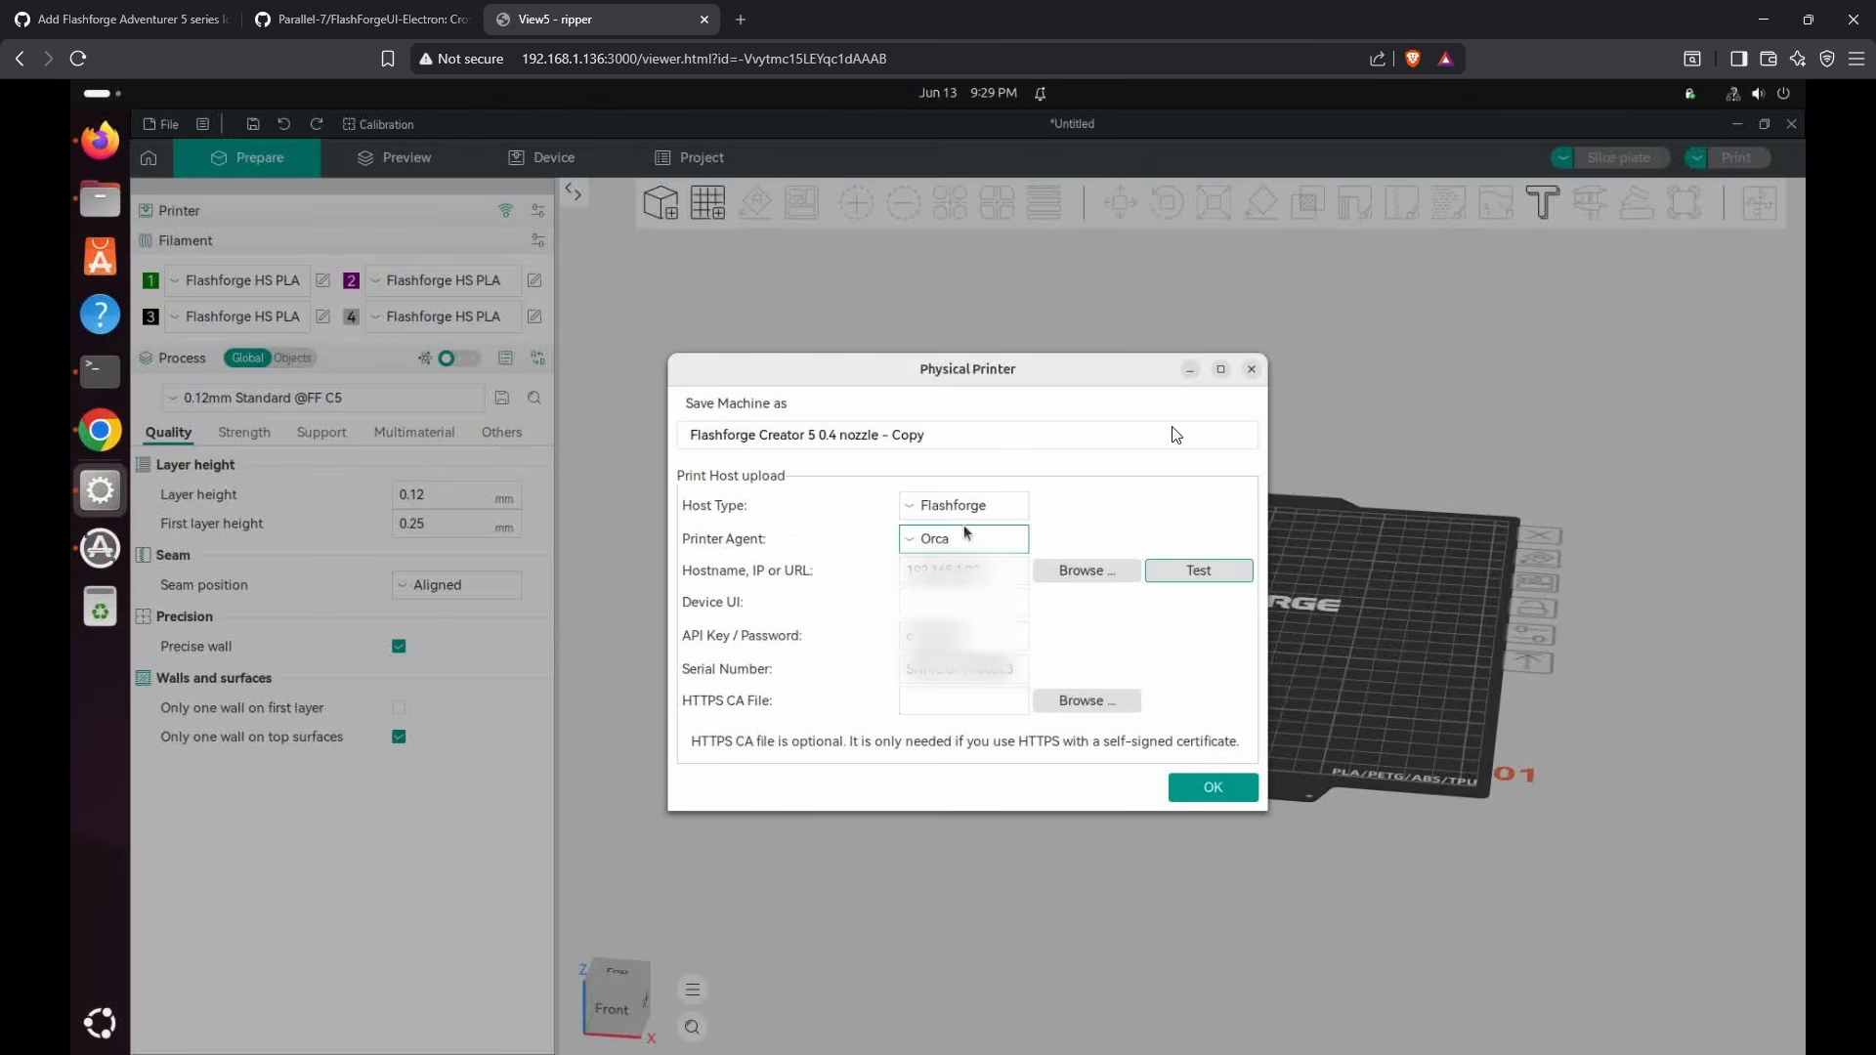
{"action": "left_click", "coordinate": [1250, 369]}
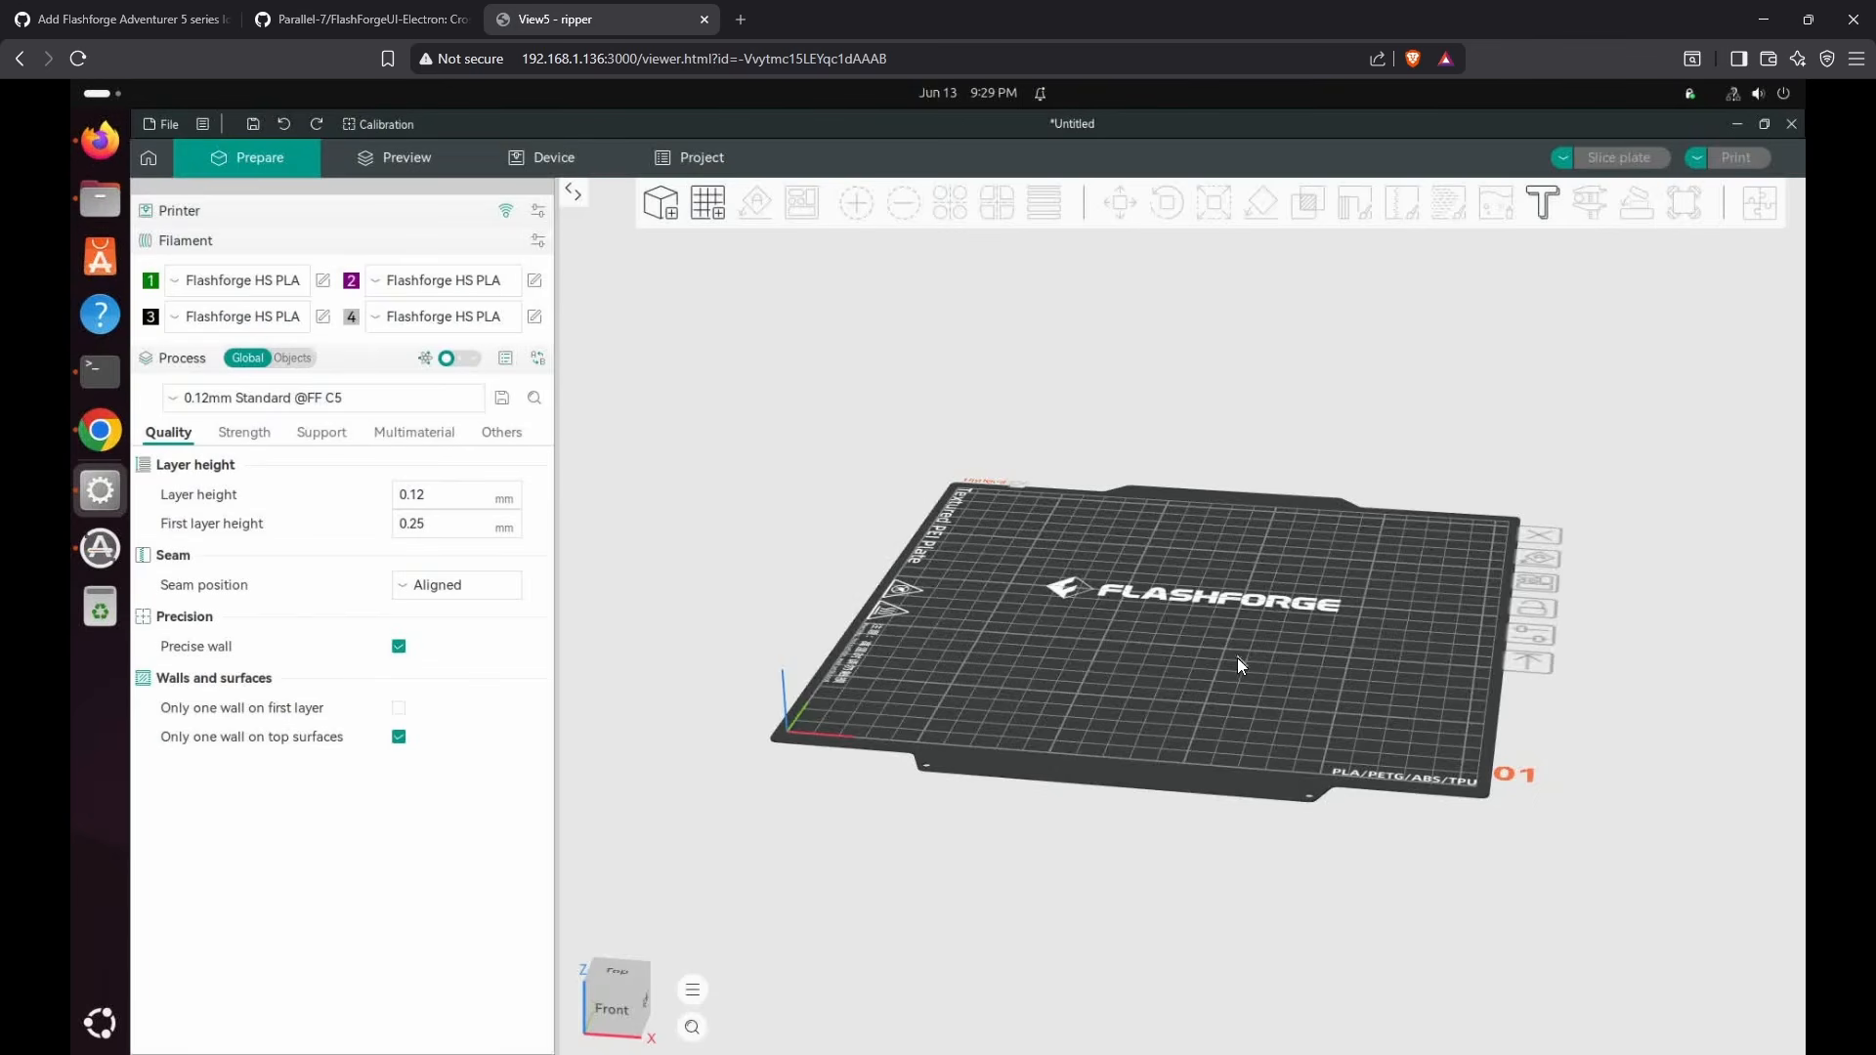
{"action": "left_click_drag", "start_coordinate": [1237, 659], "coordinate": [1217, 670]}
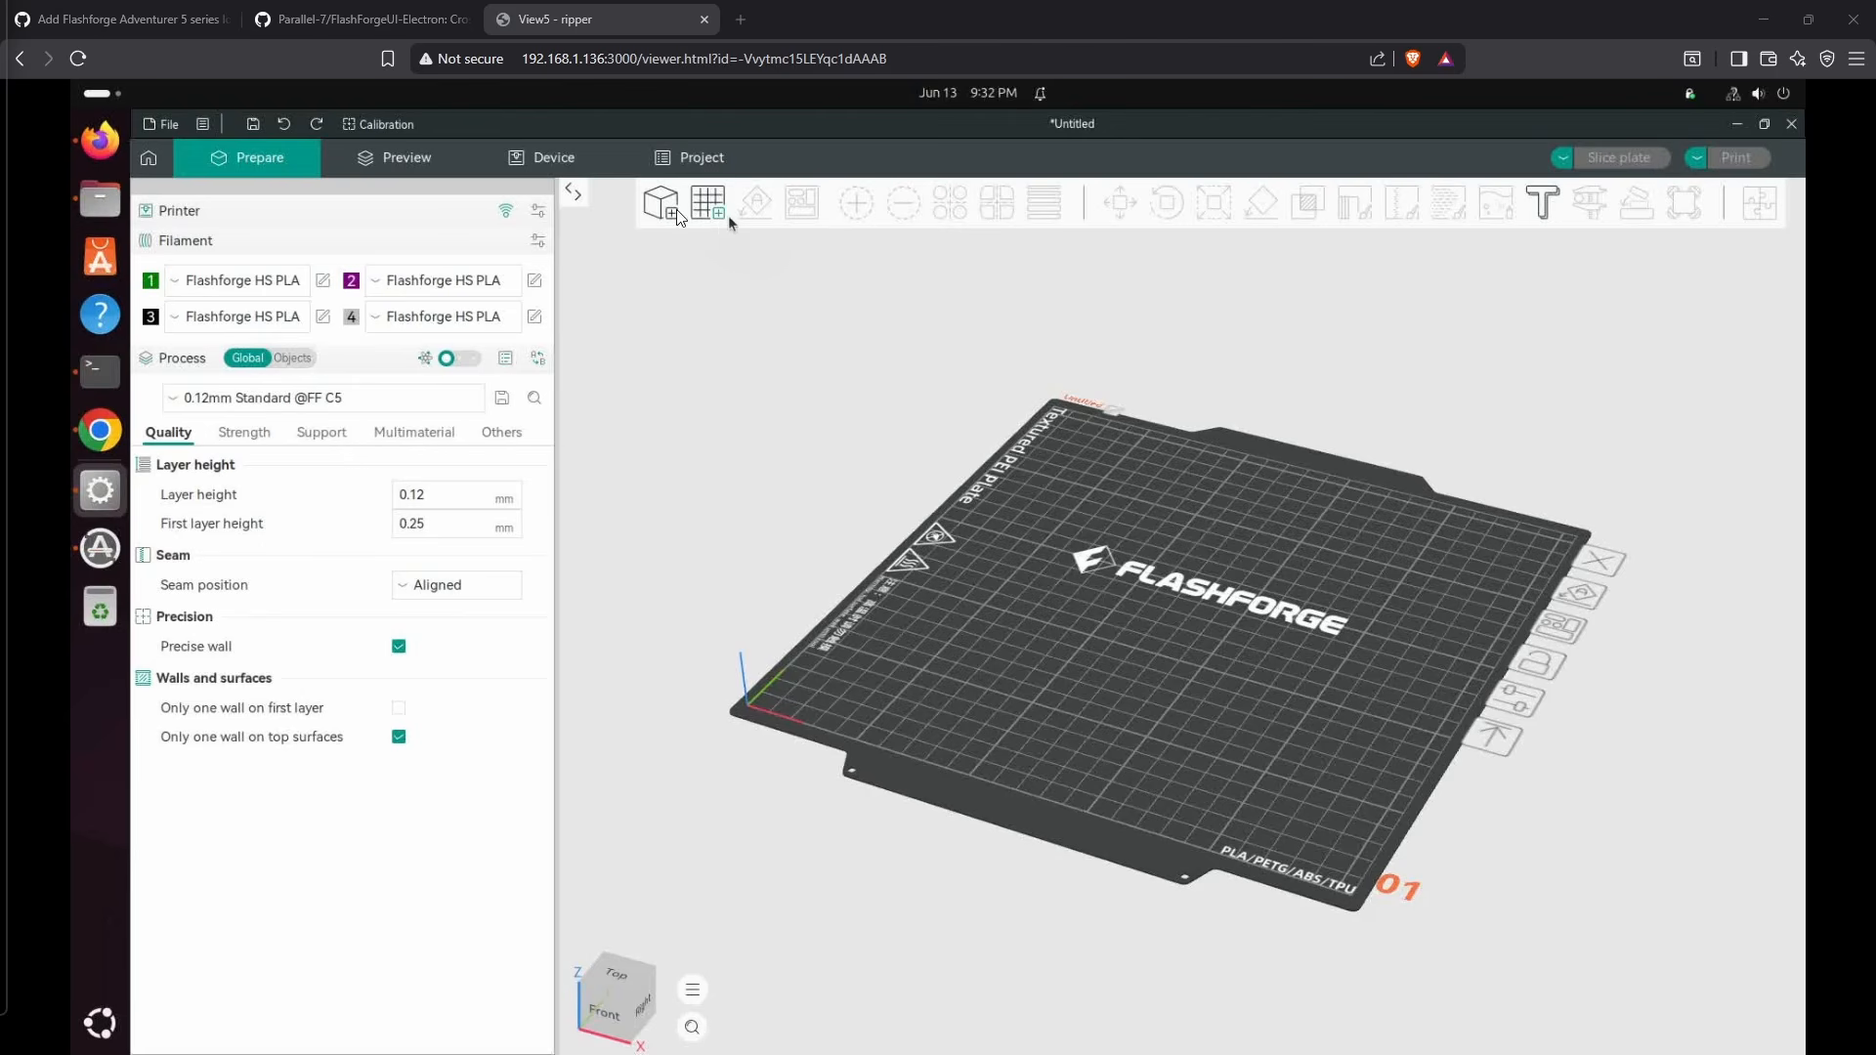
Read the description and printer setup screenshots of GitHub pull request #12991 on the Flashforge local send workflow
{"action": "left_click", "coordinate": [143, 24]}
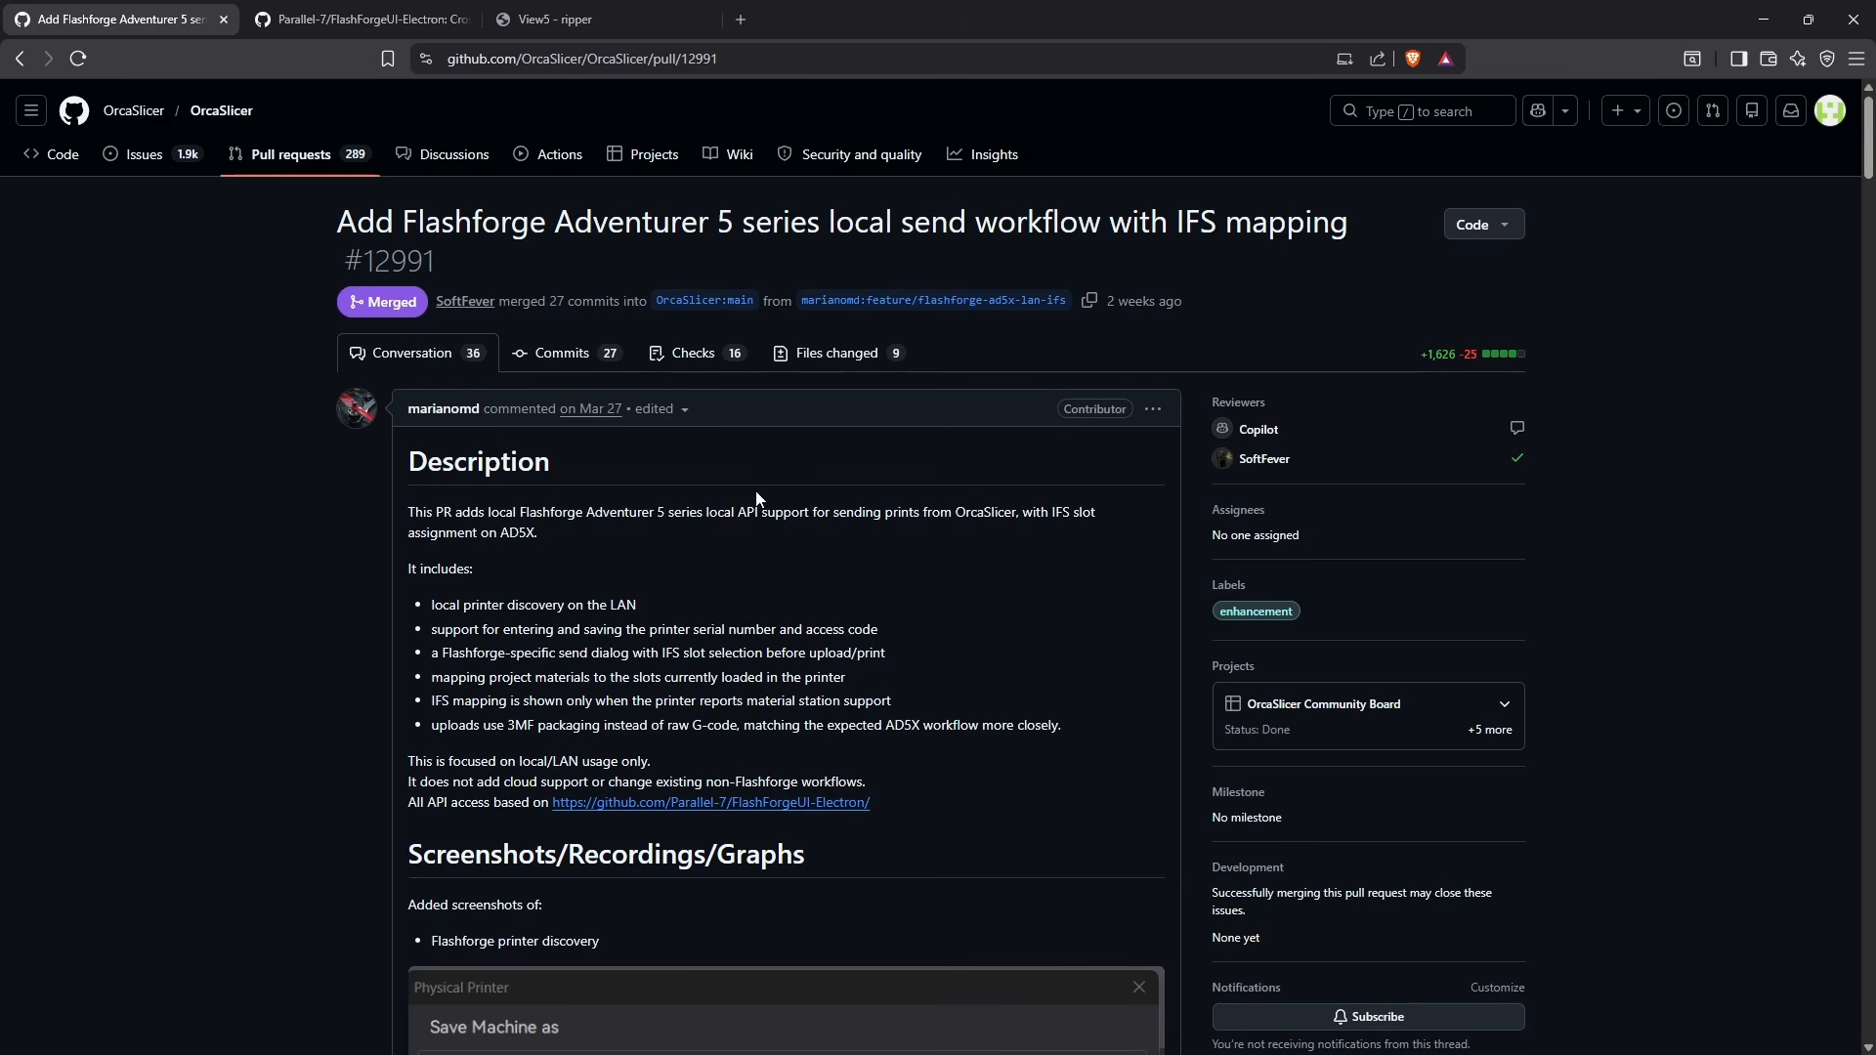
{"action": "double_click", "coordinate": [528, 534]}
{"action": "left_click", "coordinate": [639, 545]}
{"action": "scroll", "coordinate": [688, 551], "scroll_direction": "down", "scroll_amount": 10}
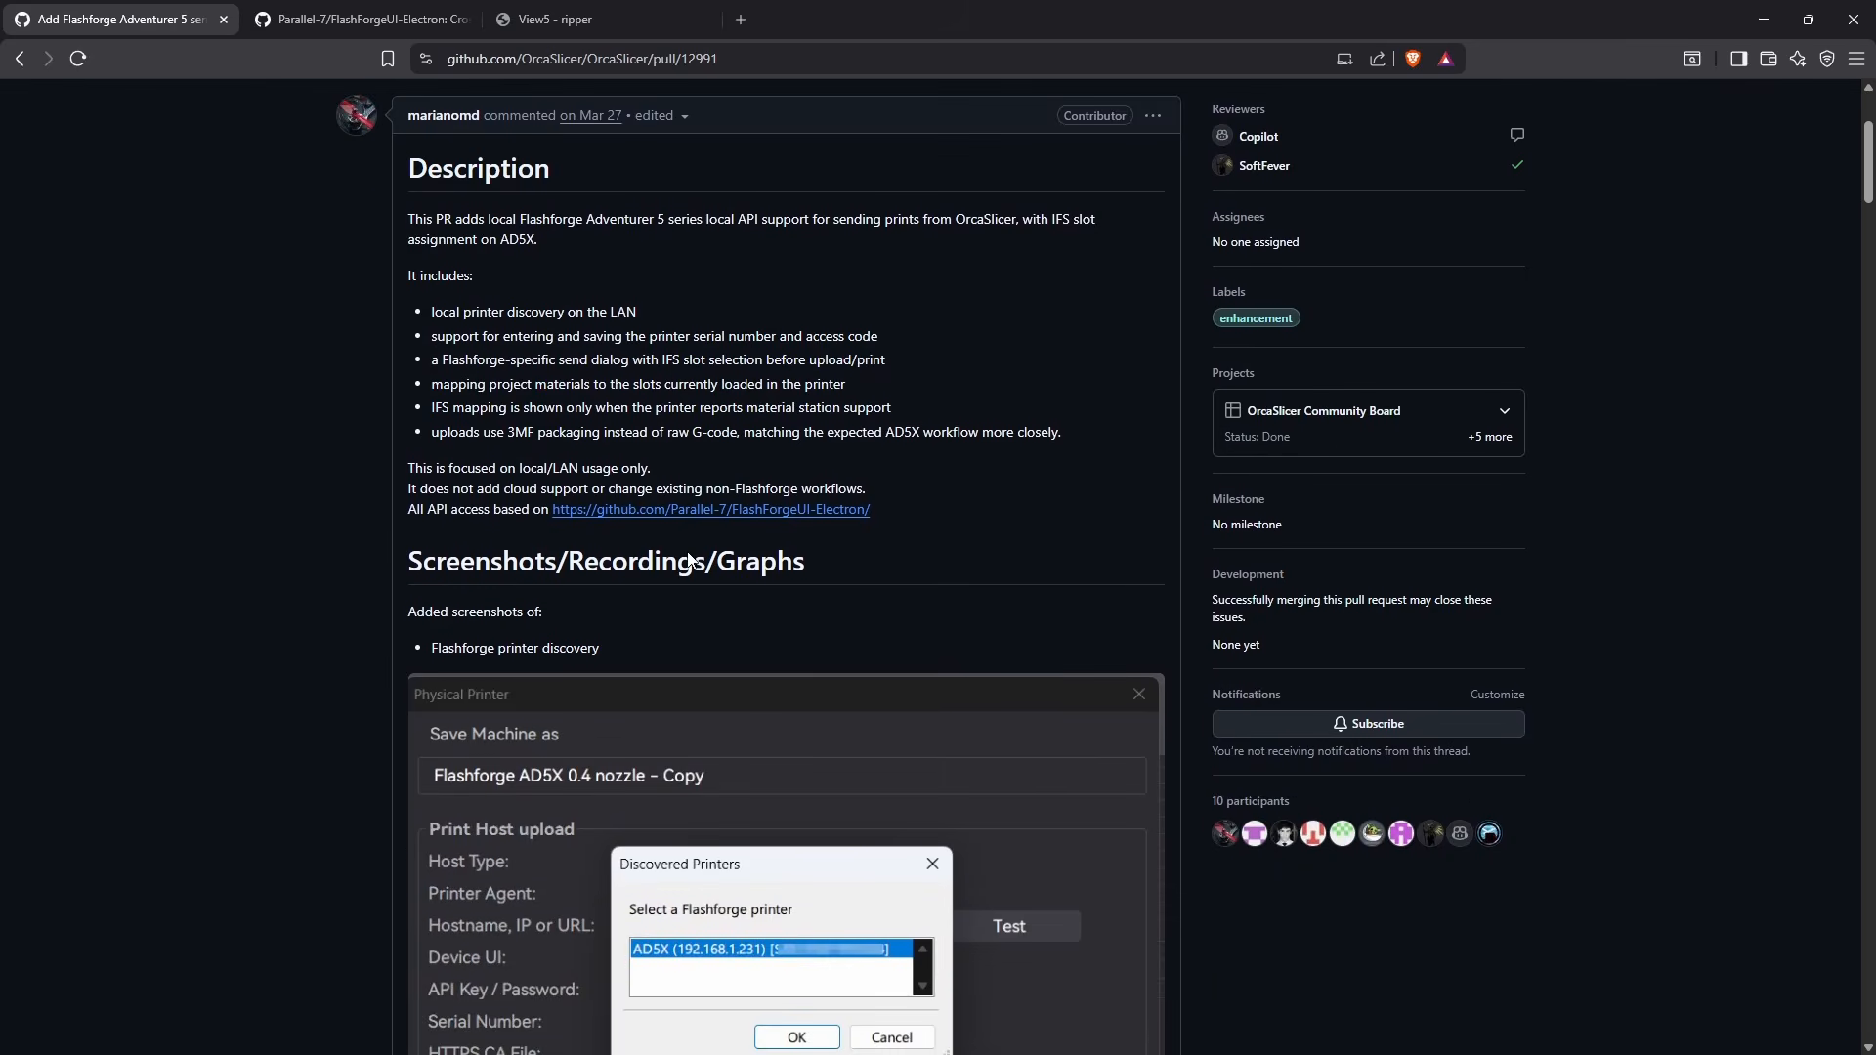
{"action": "scroll", "coordinate": [689, 552], "scroll_direction": "down", "scroll_amount": 2}
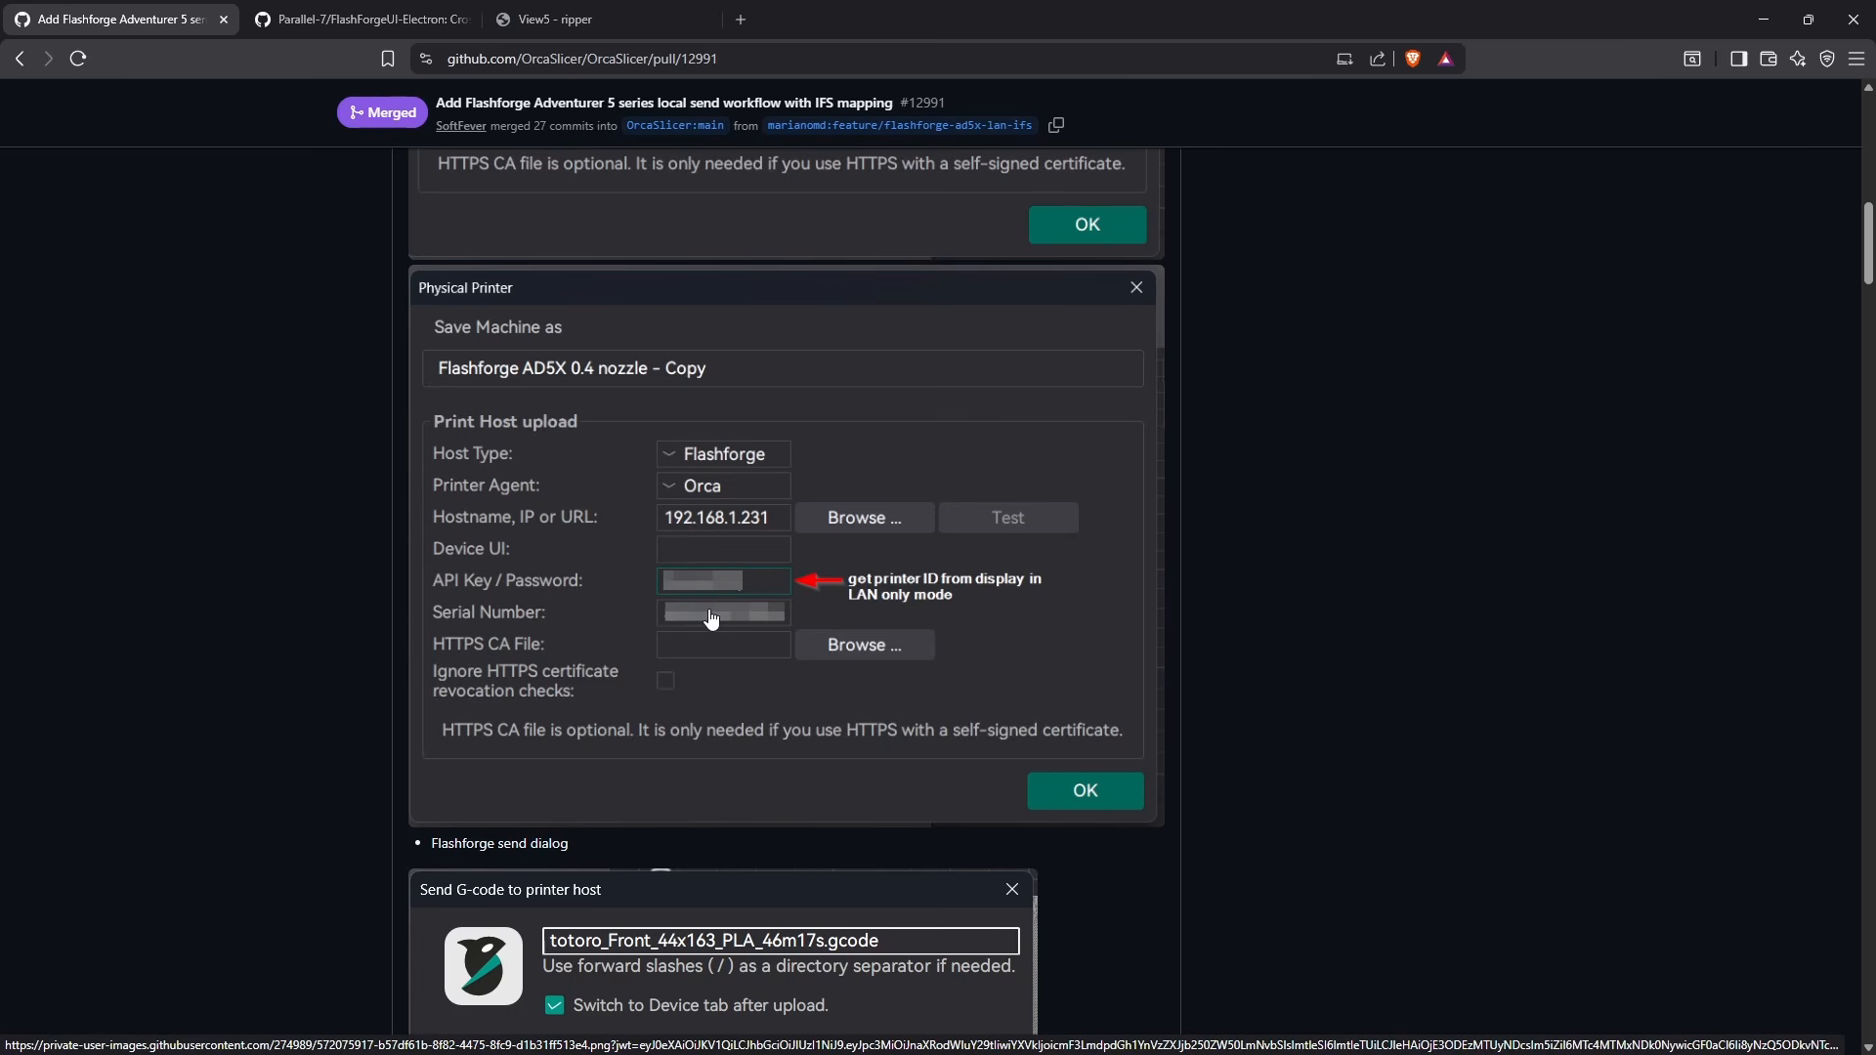
{"action": "scroll", "coordinate": [795, 587], "scroll_direction": "up", "scroll_amount": 13}
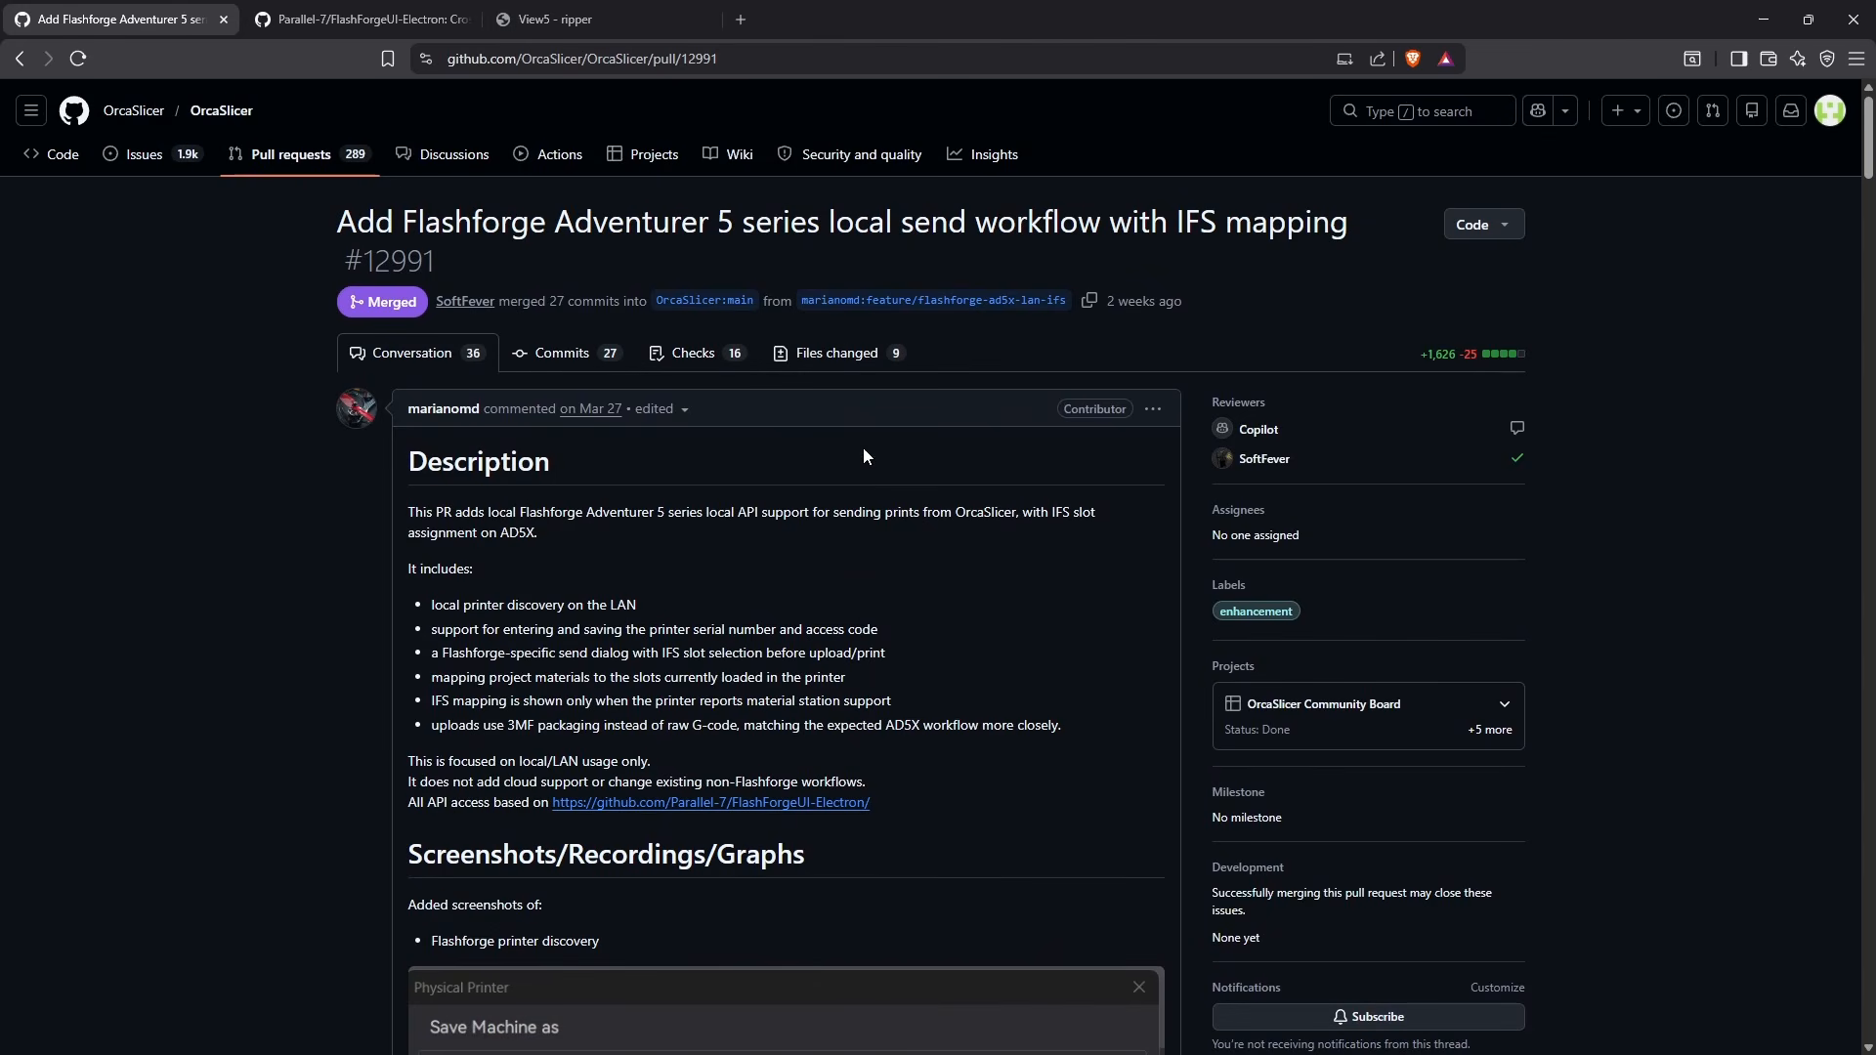
Examine the FlashForgeUI-Electron repository's README, including its overview and the feature comparison with other slicers
{"action": "left_click", "coordinate": [375, 27]}
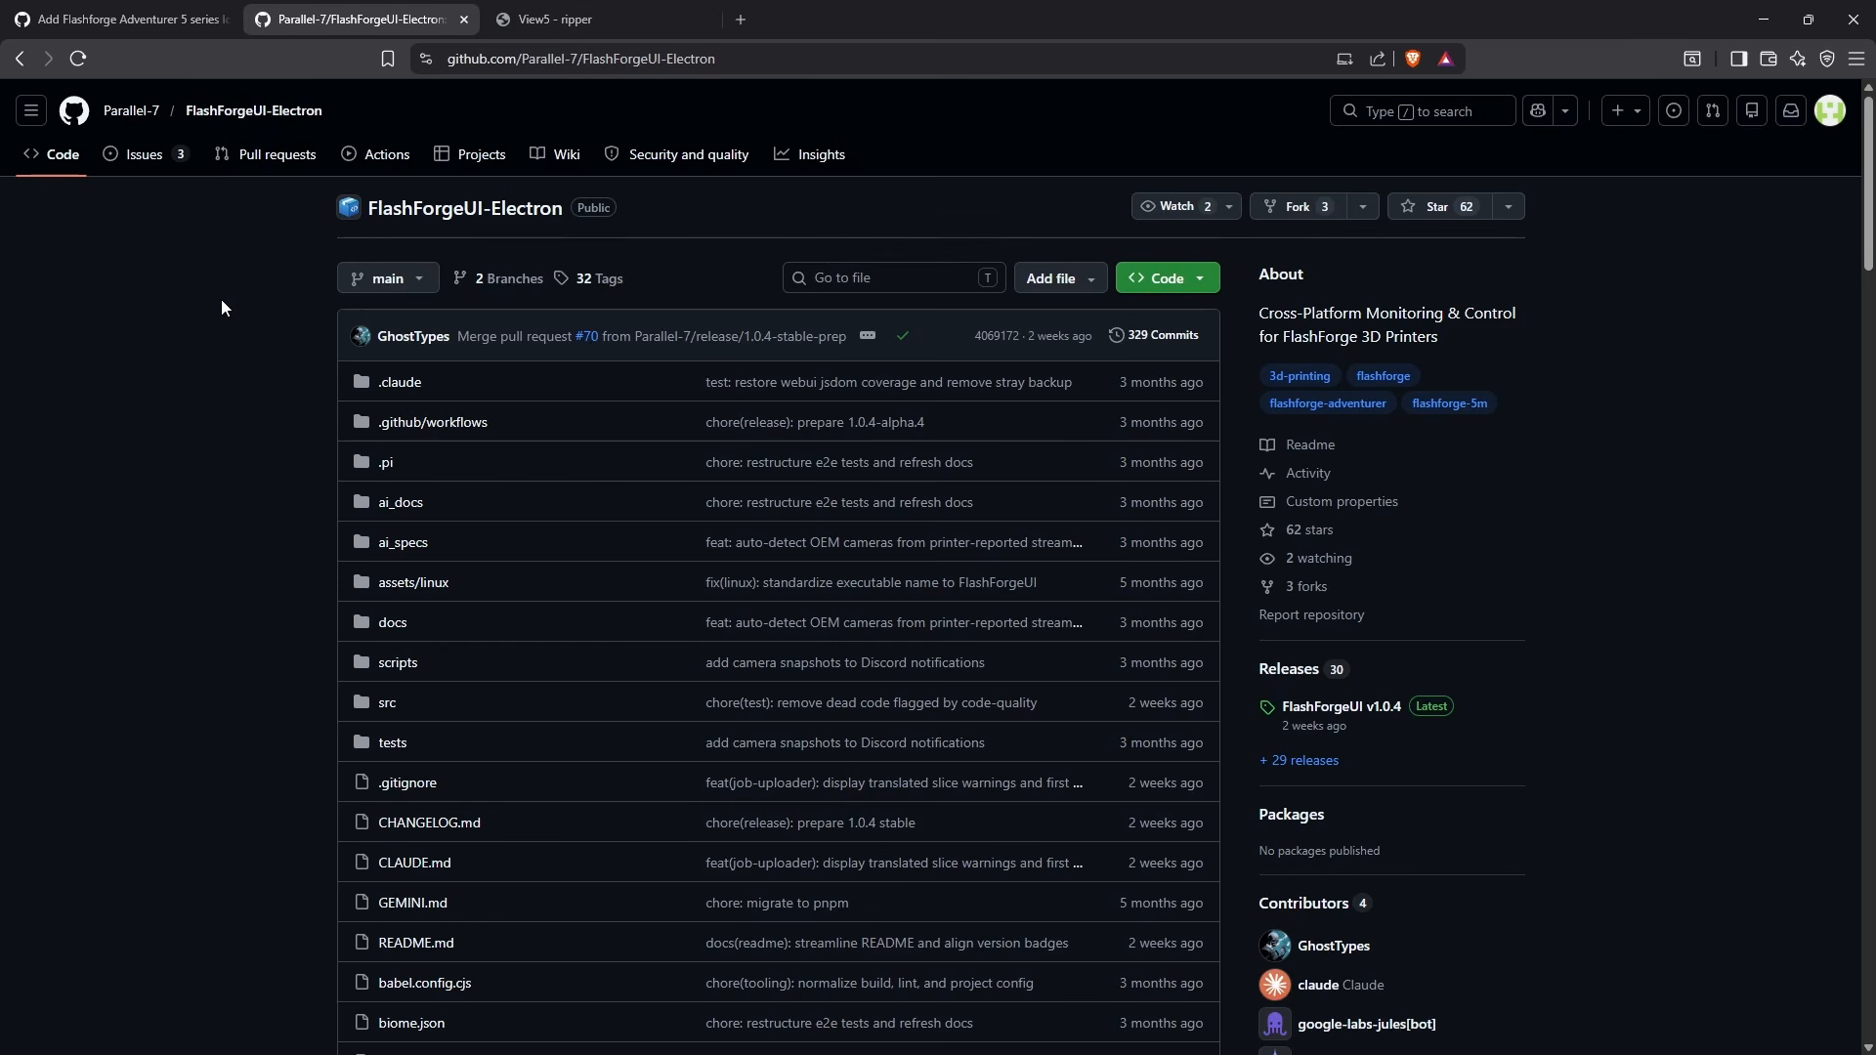
{"action": "scroll", "coordinate": [223, 308], "scroll_direction": "down", "scroll_amount": 15}
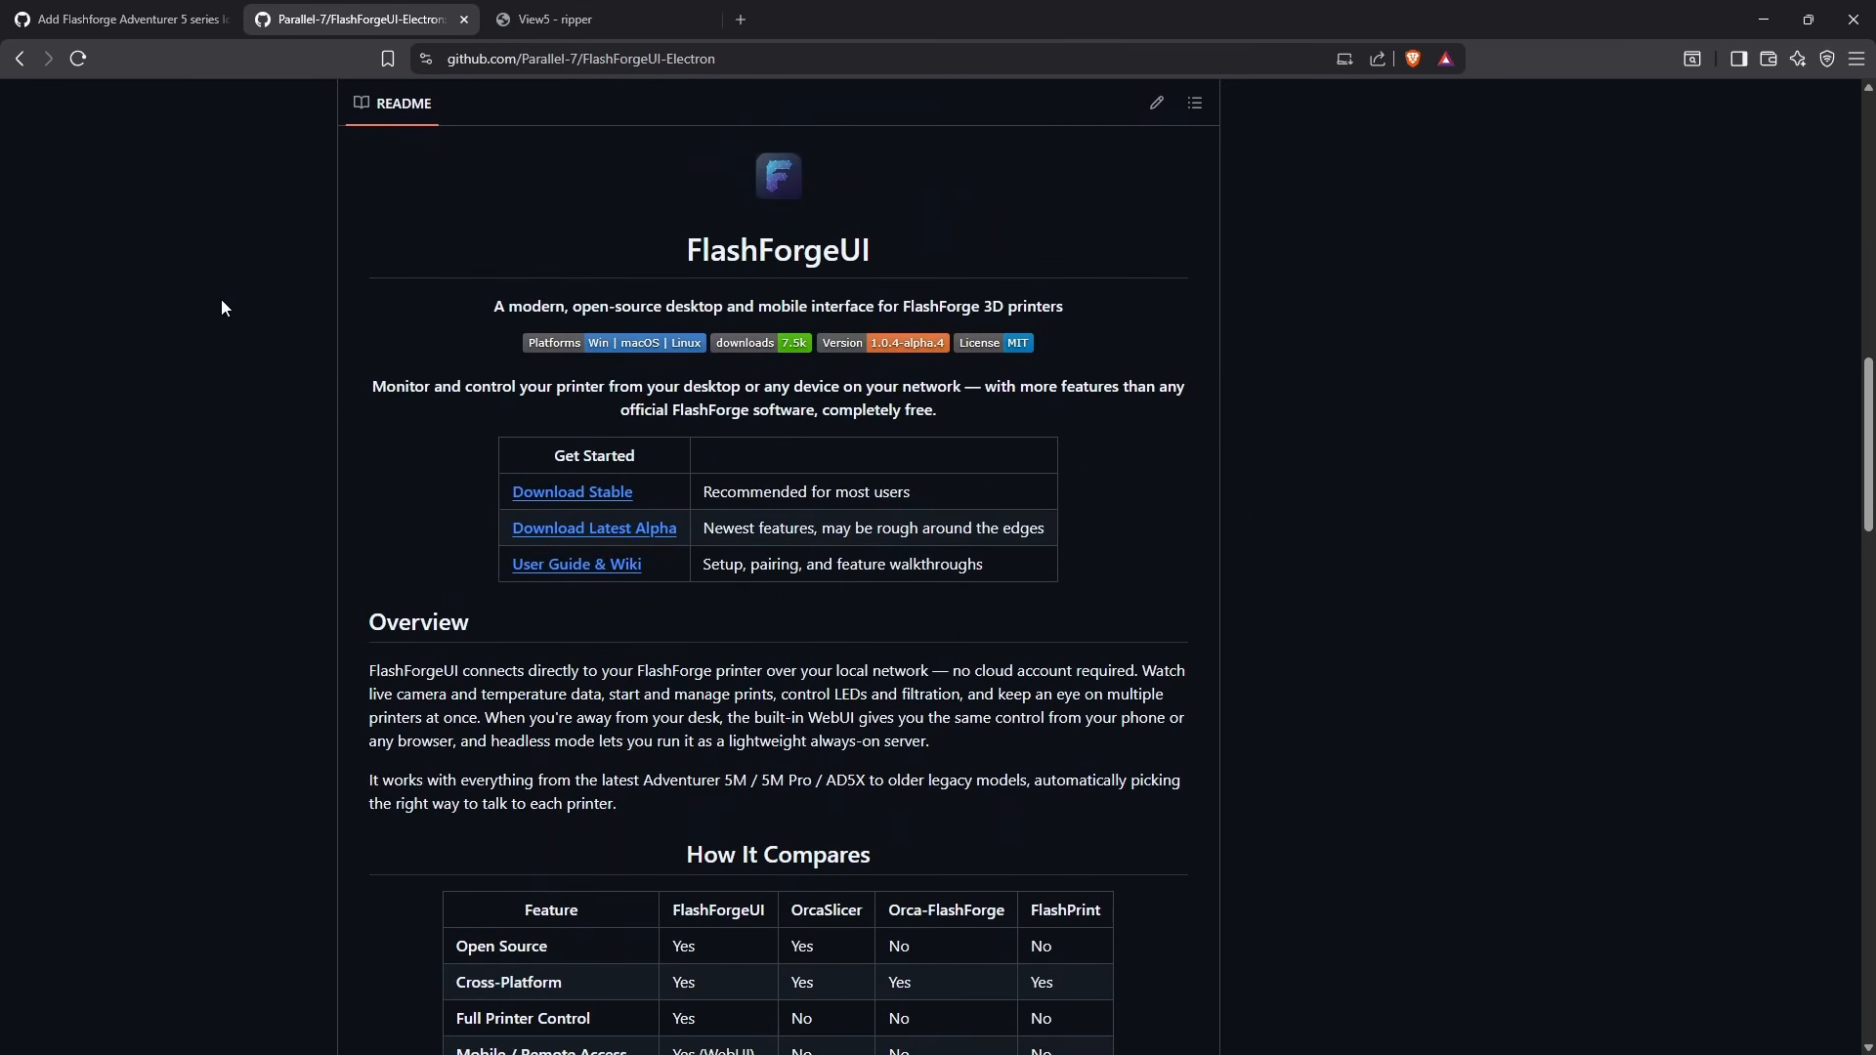
{"action": "scroll", "coordinate": [222, 308], "scroll_direction": "down", "scroll_amount": 3}
{"action": "scroll", "coordinate": [223, 308], "scroll_direction": "down", "scroll_amount": 2}
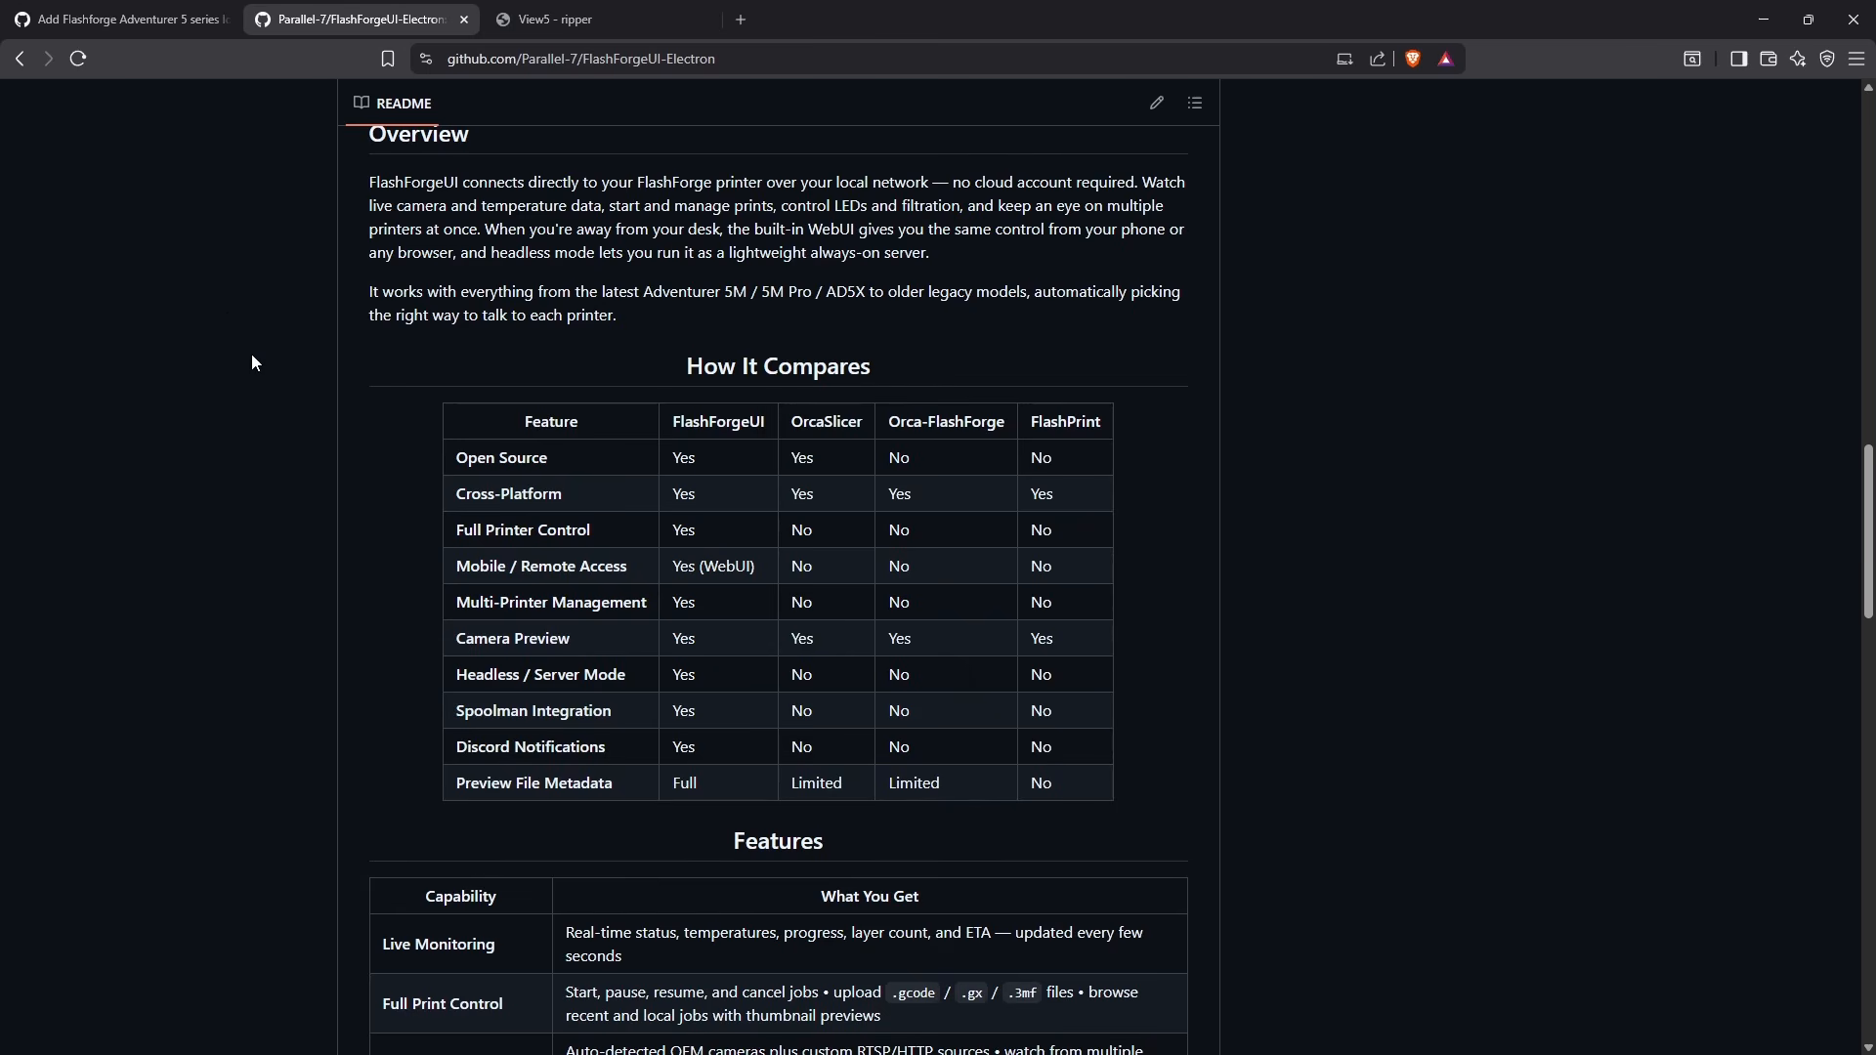
Switch to OrcaSlicer and check the preset choices for filament 1, leaving the filament list expanded
{"action": "key", "text": "alt+Tab"}
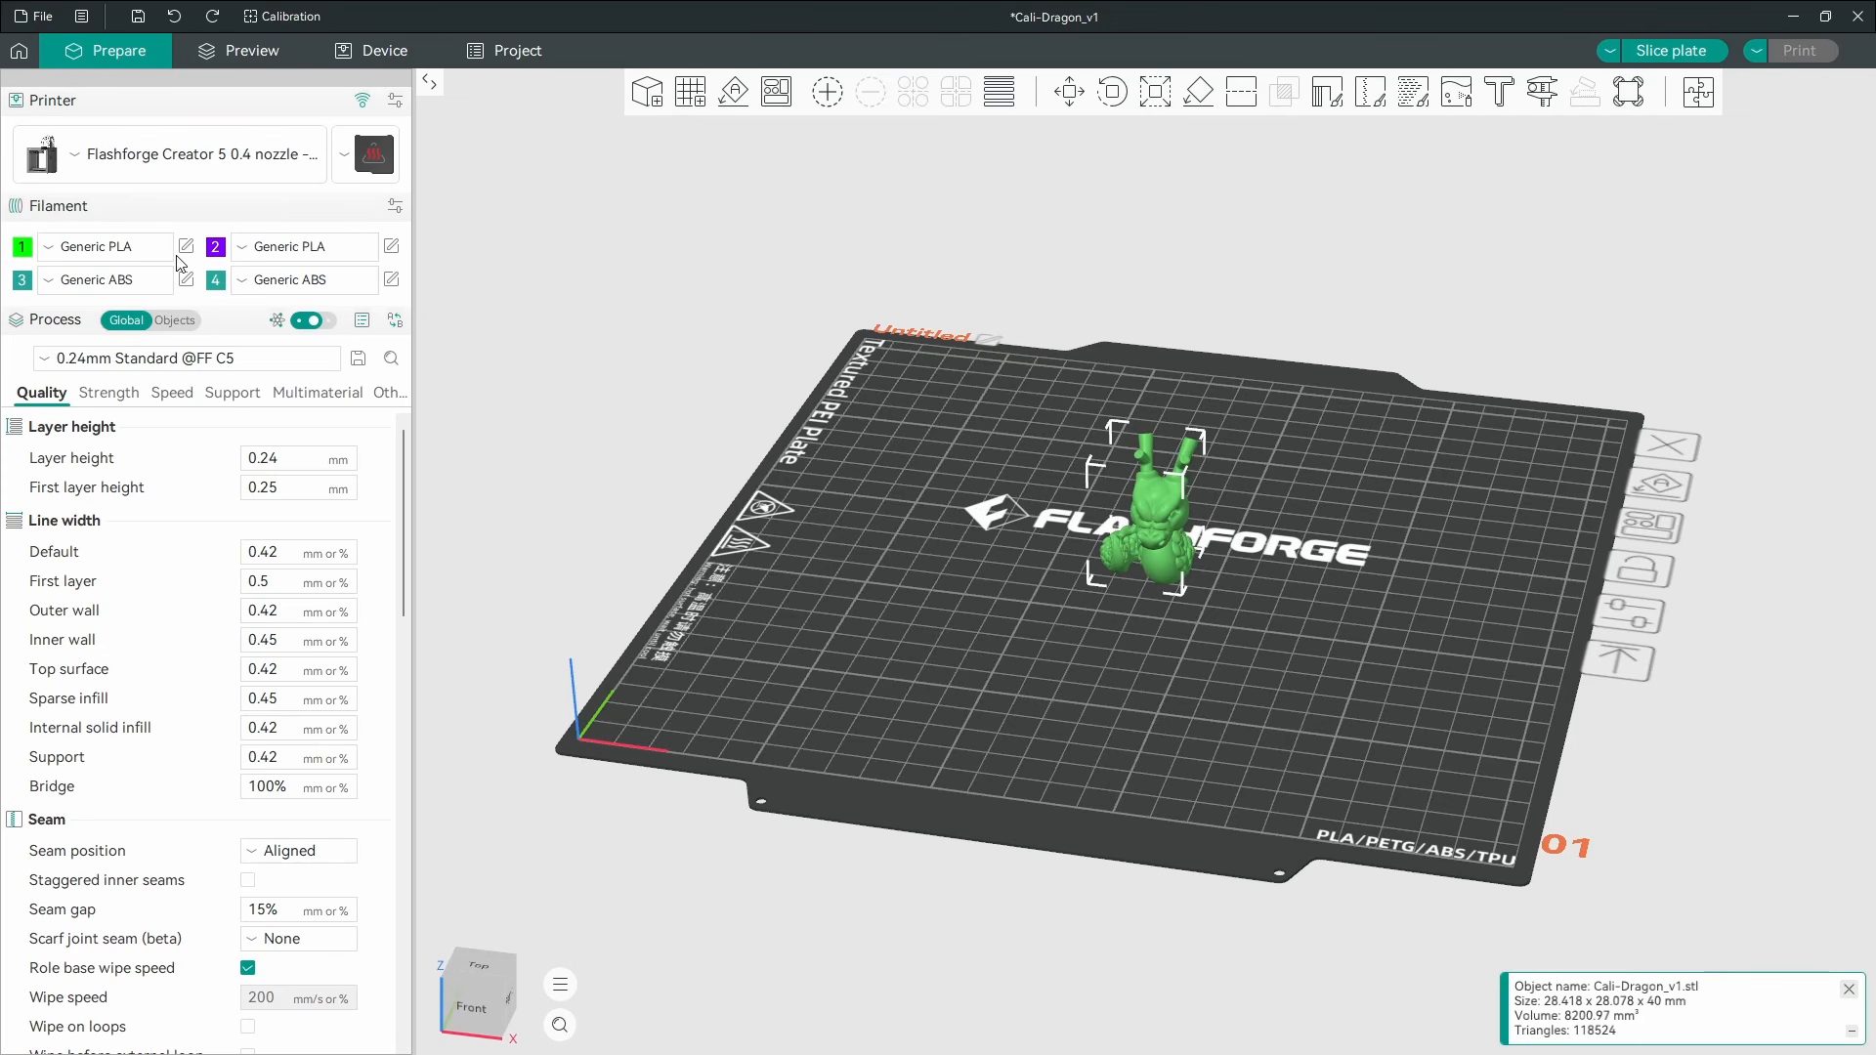
{"action": "left_click", "coordinate": [139, 262]}
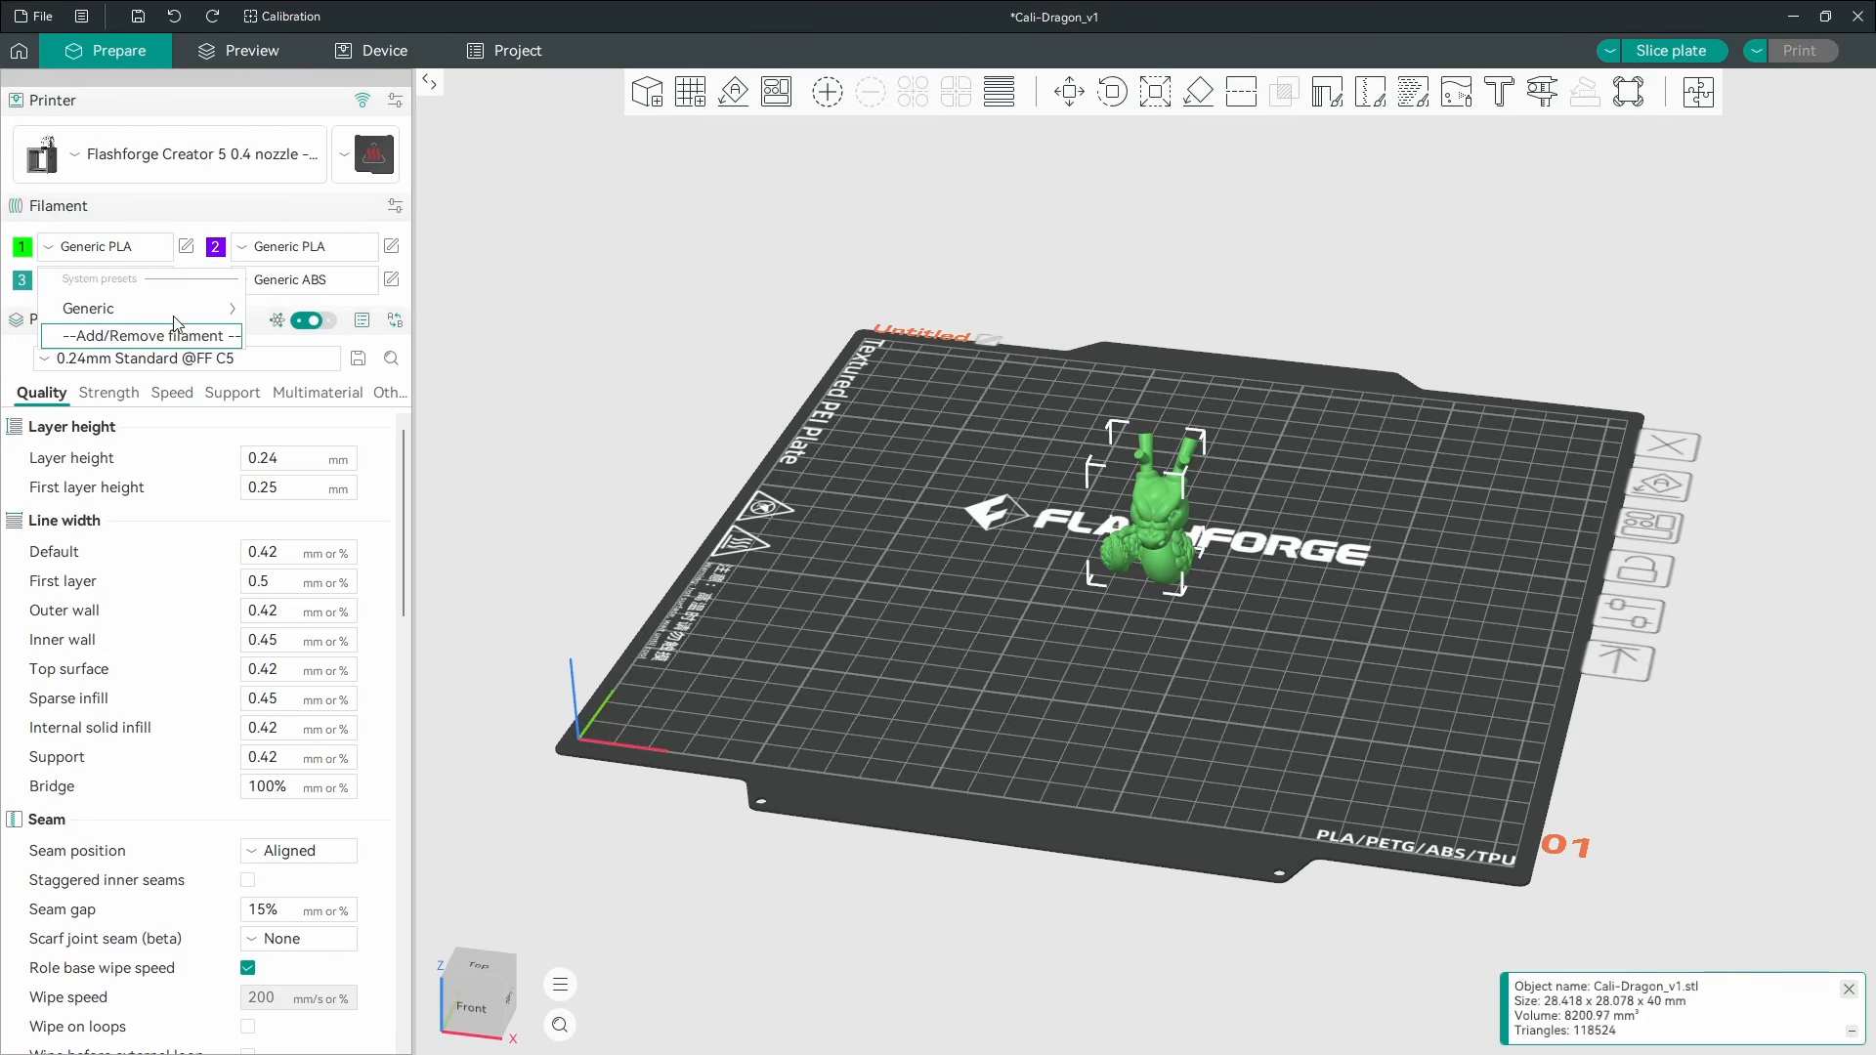
{"action": "left_click", "coordinate": [159, 205]}
{"action": "left_click", "coordinate": [162, 208]}
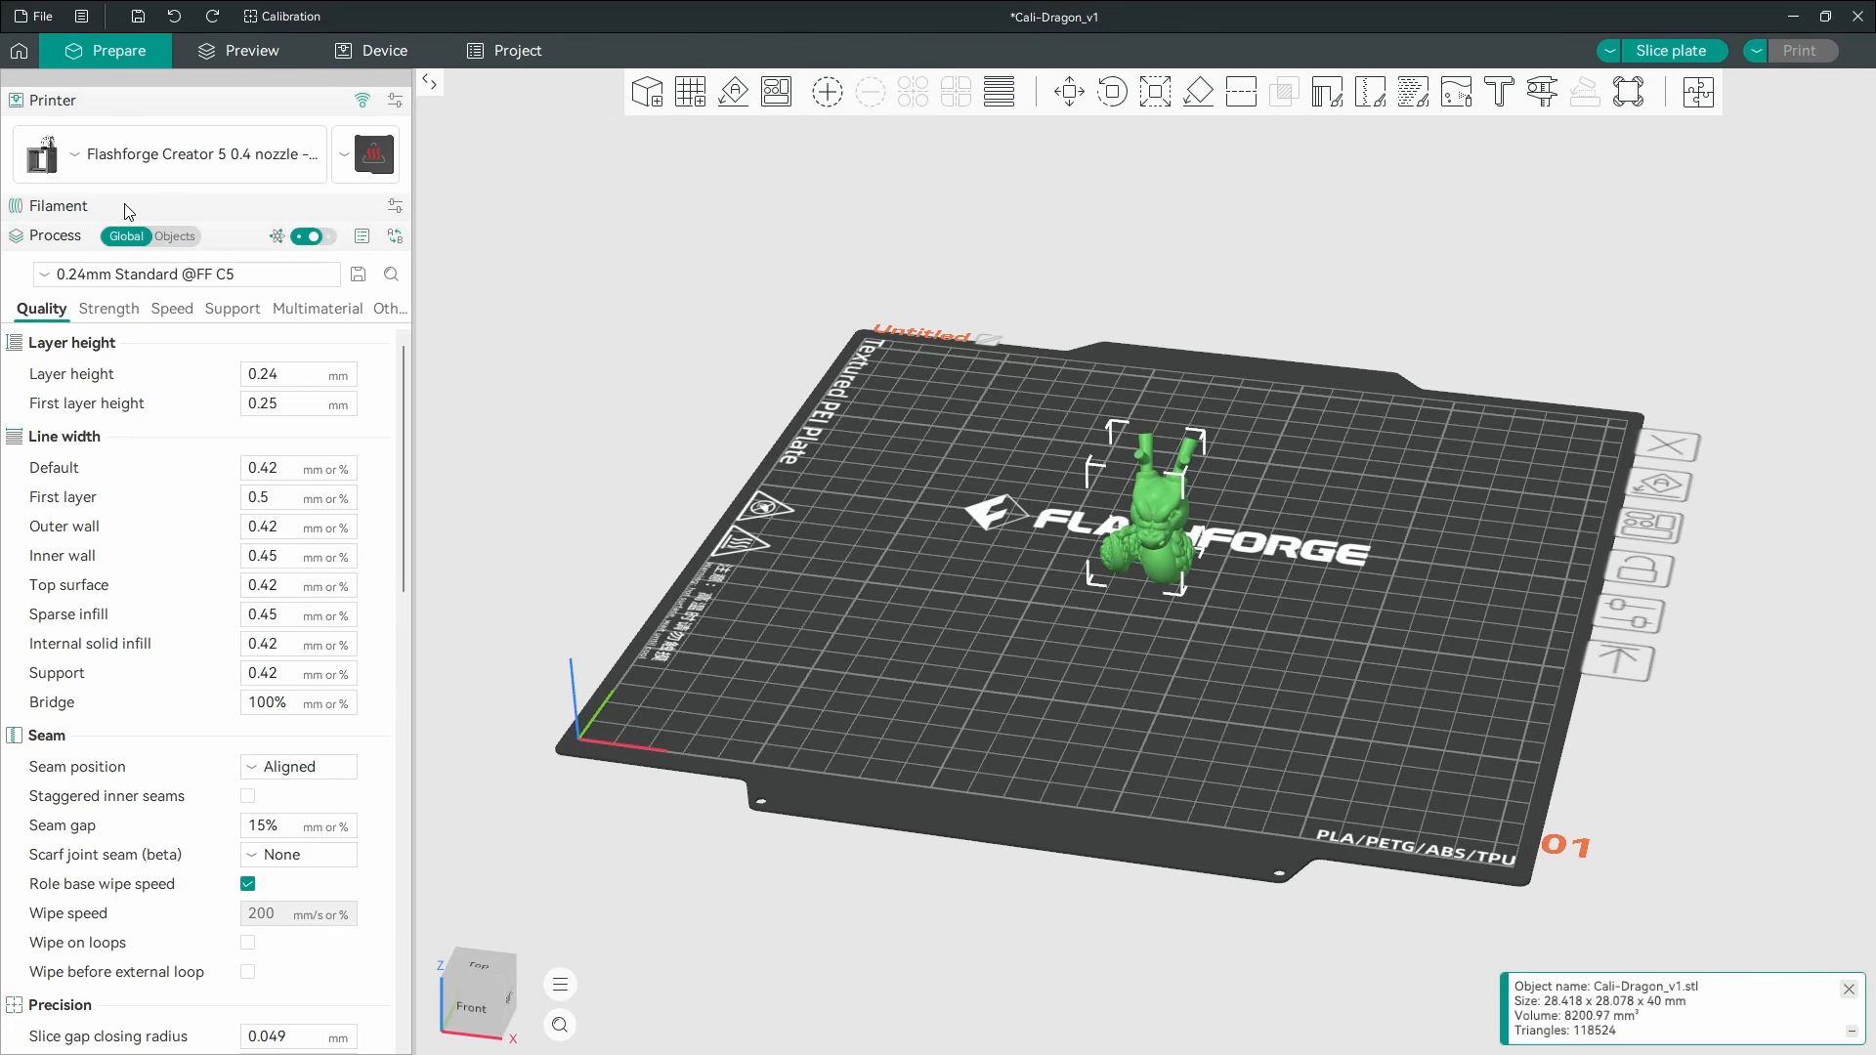
{"action": "left_click", "coordinate": [132, 208]}
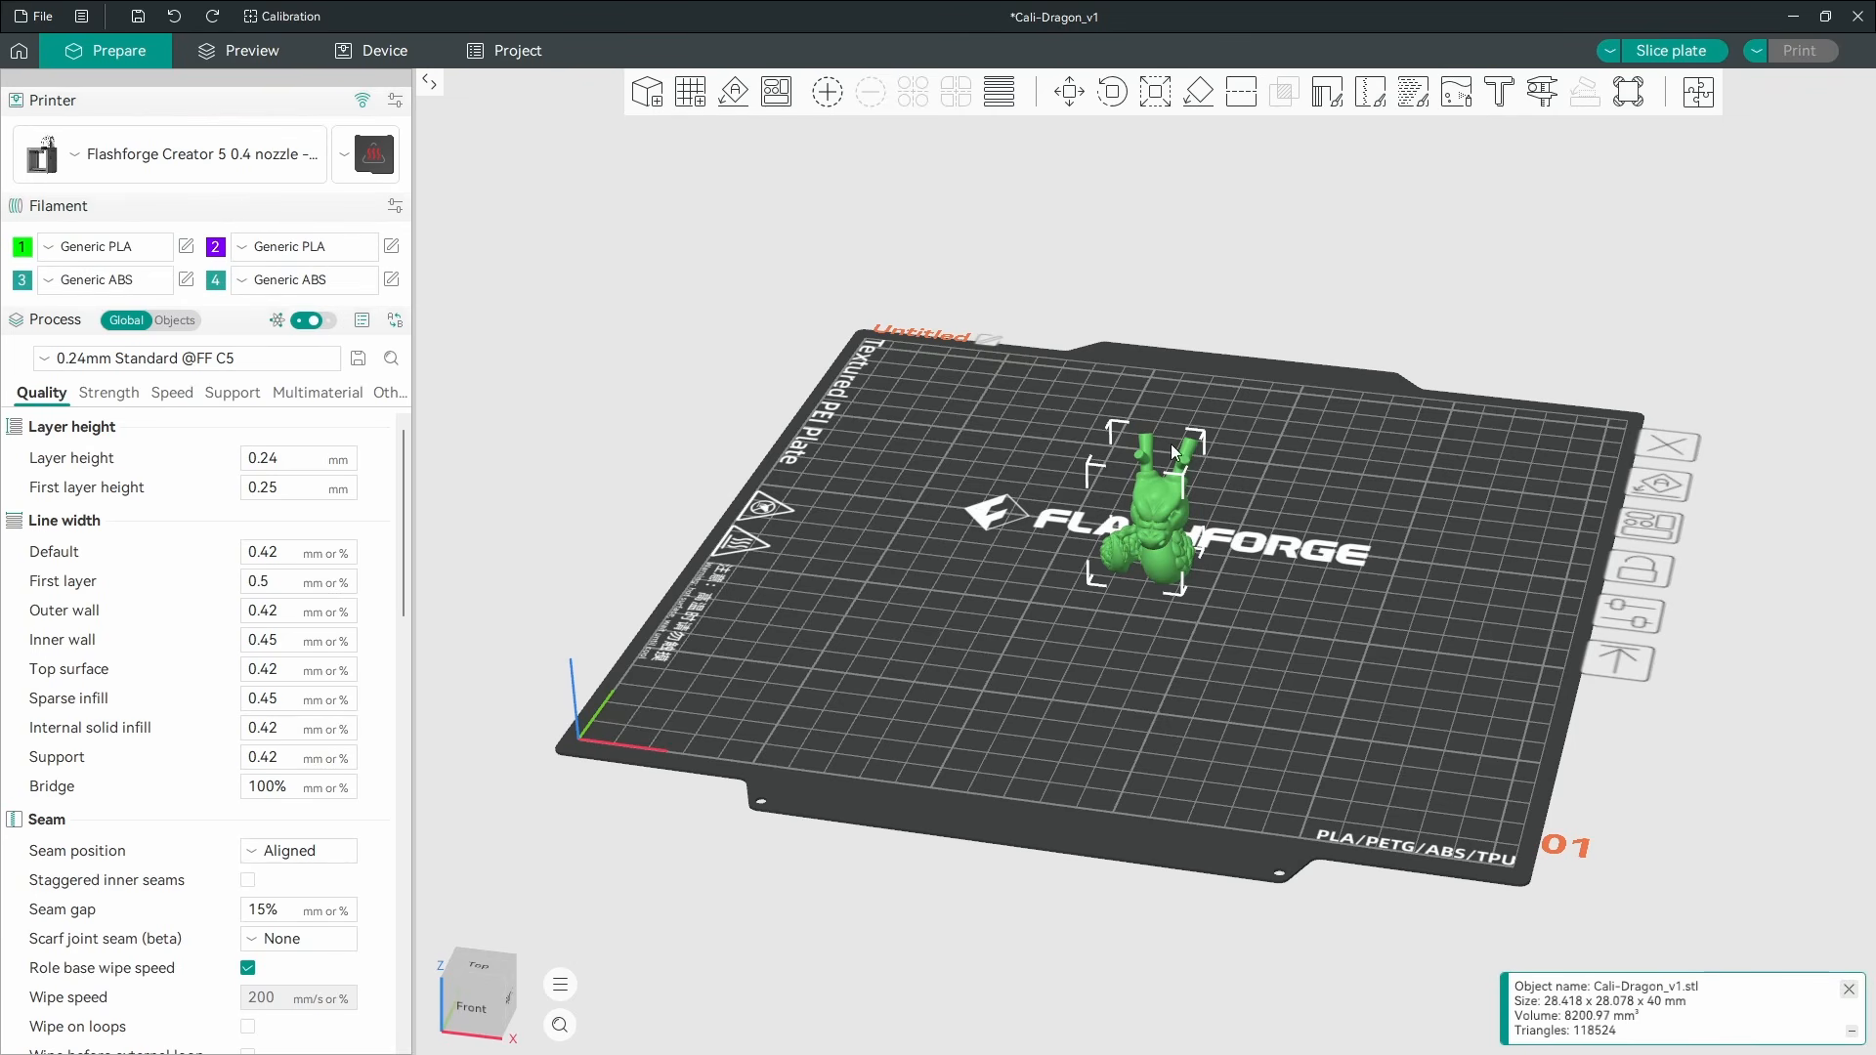
Slice the Cali-Dragon plate and try mapping its PLA to material station slot 2 before closing the send dialog
{"action": "left_click", "coordinate": [1671, 51]}
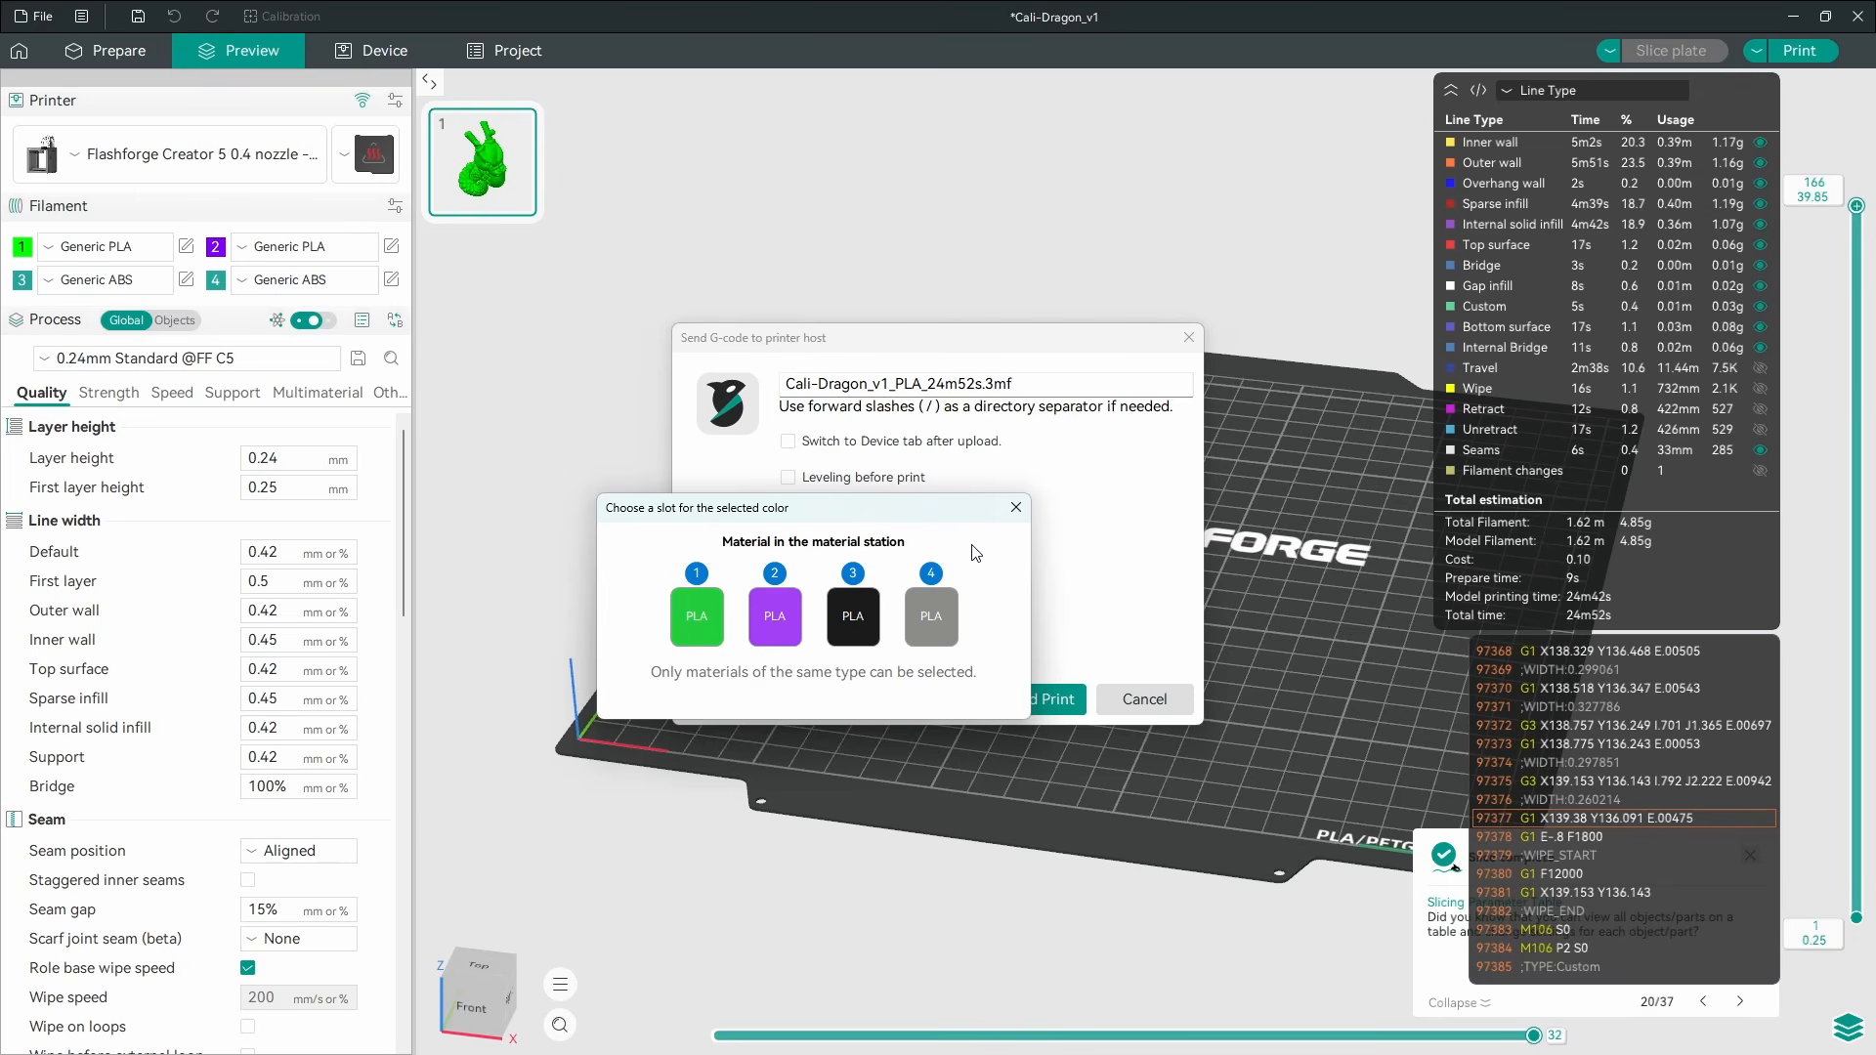
{"action": "left_click", "coordinate": [775, 616]}
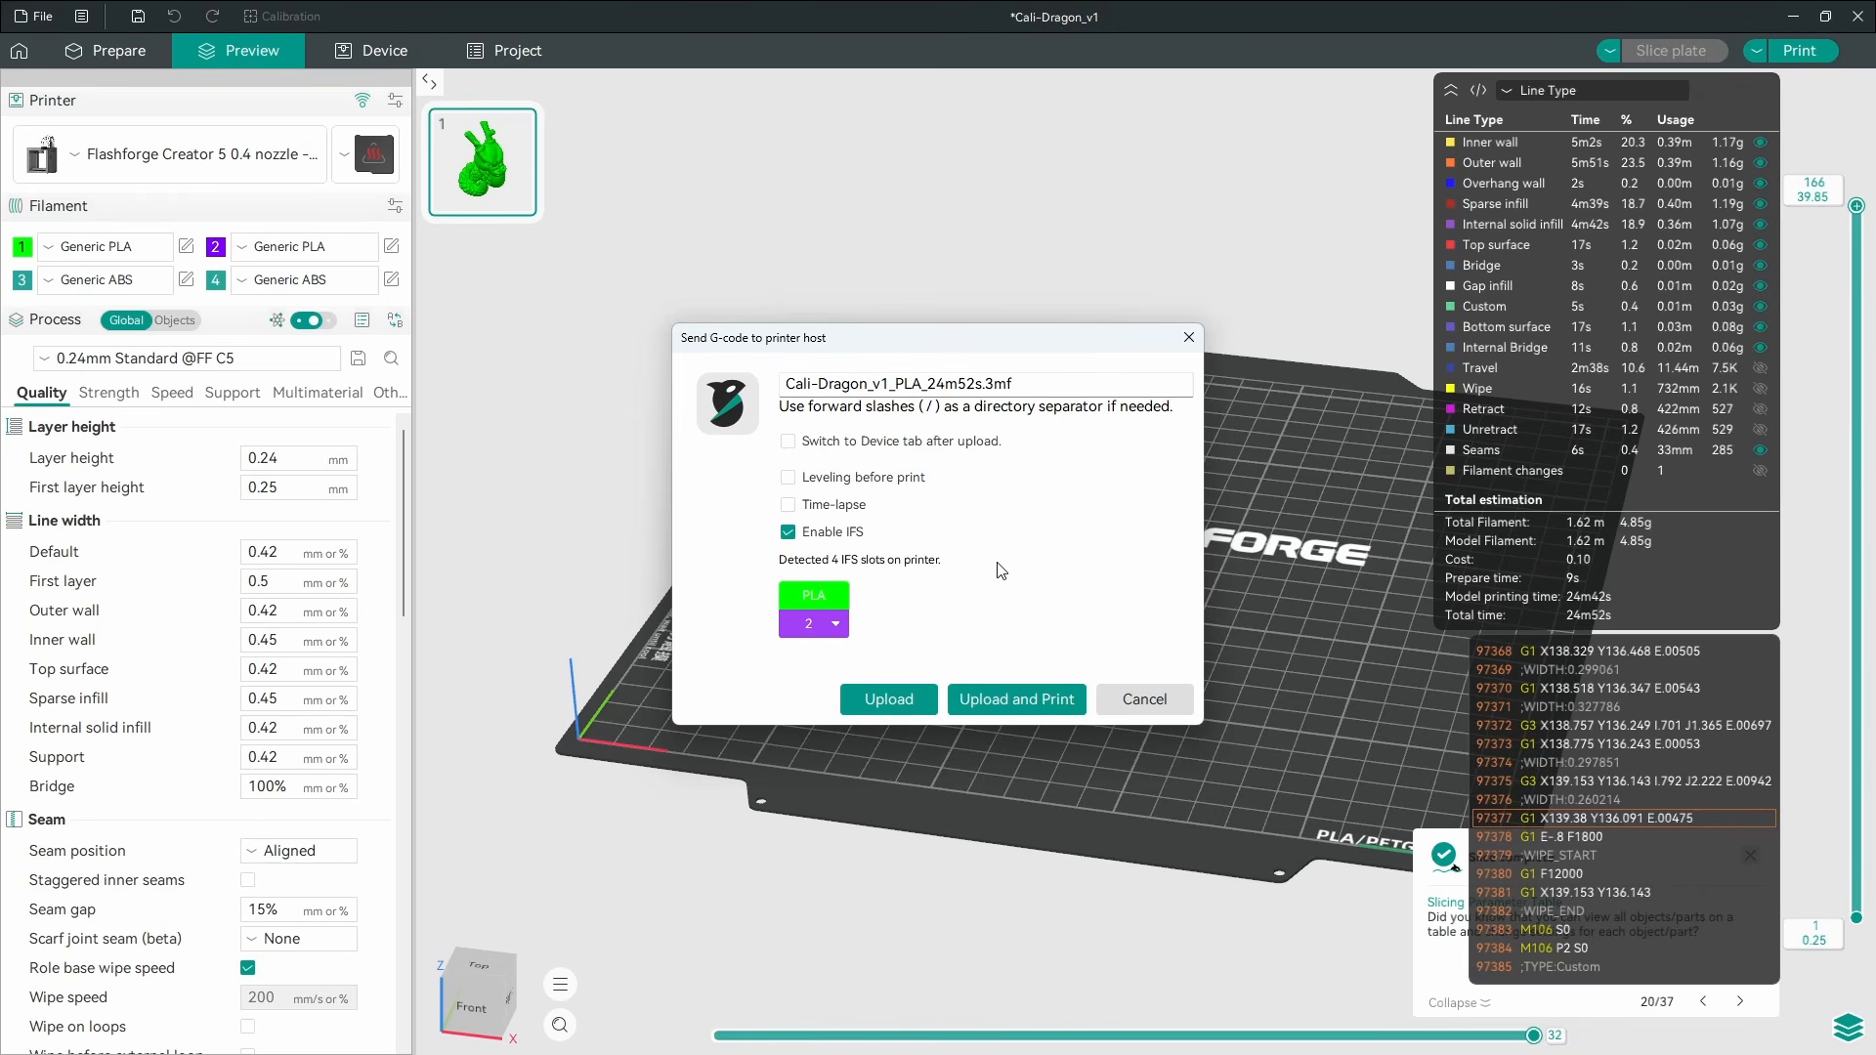
{"action": "left_click", "coordinate": [828, 625]}
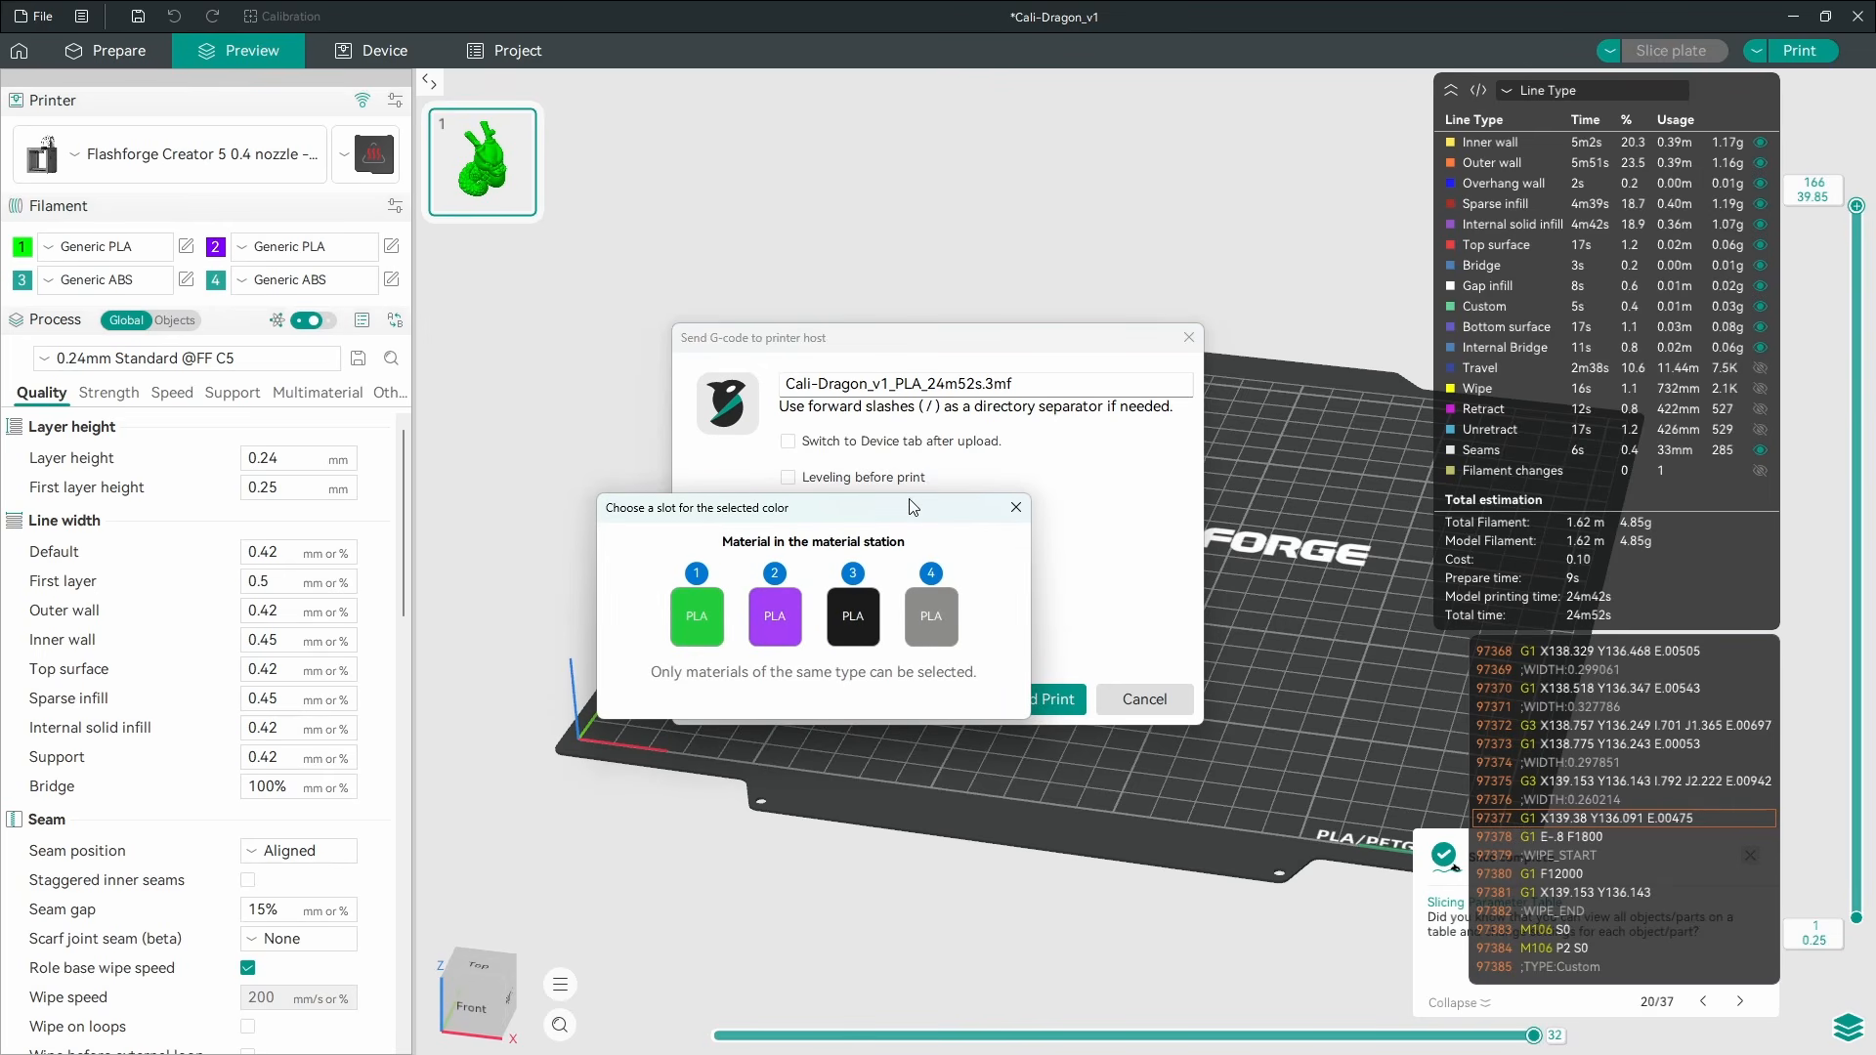
{"action": "left_click", "coordinate": [1016, 507]}
{"action": "left_click", "coordinate": [1188, 338]}
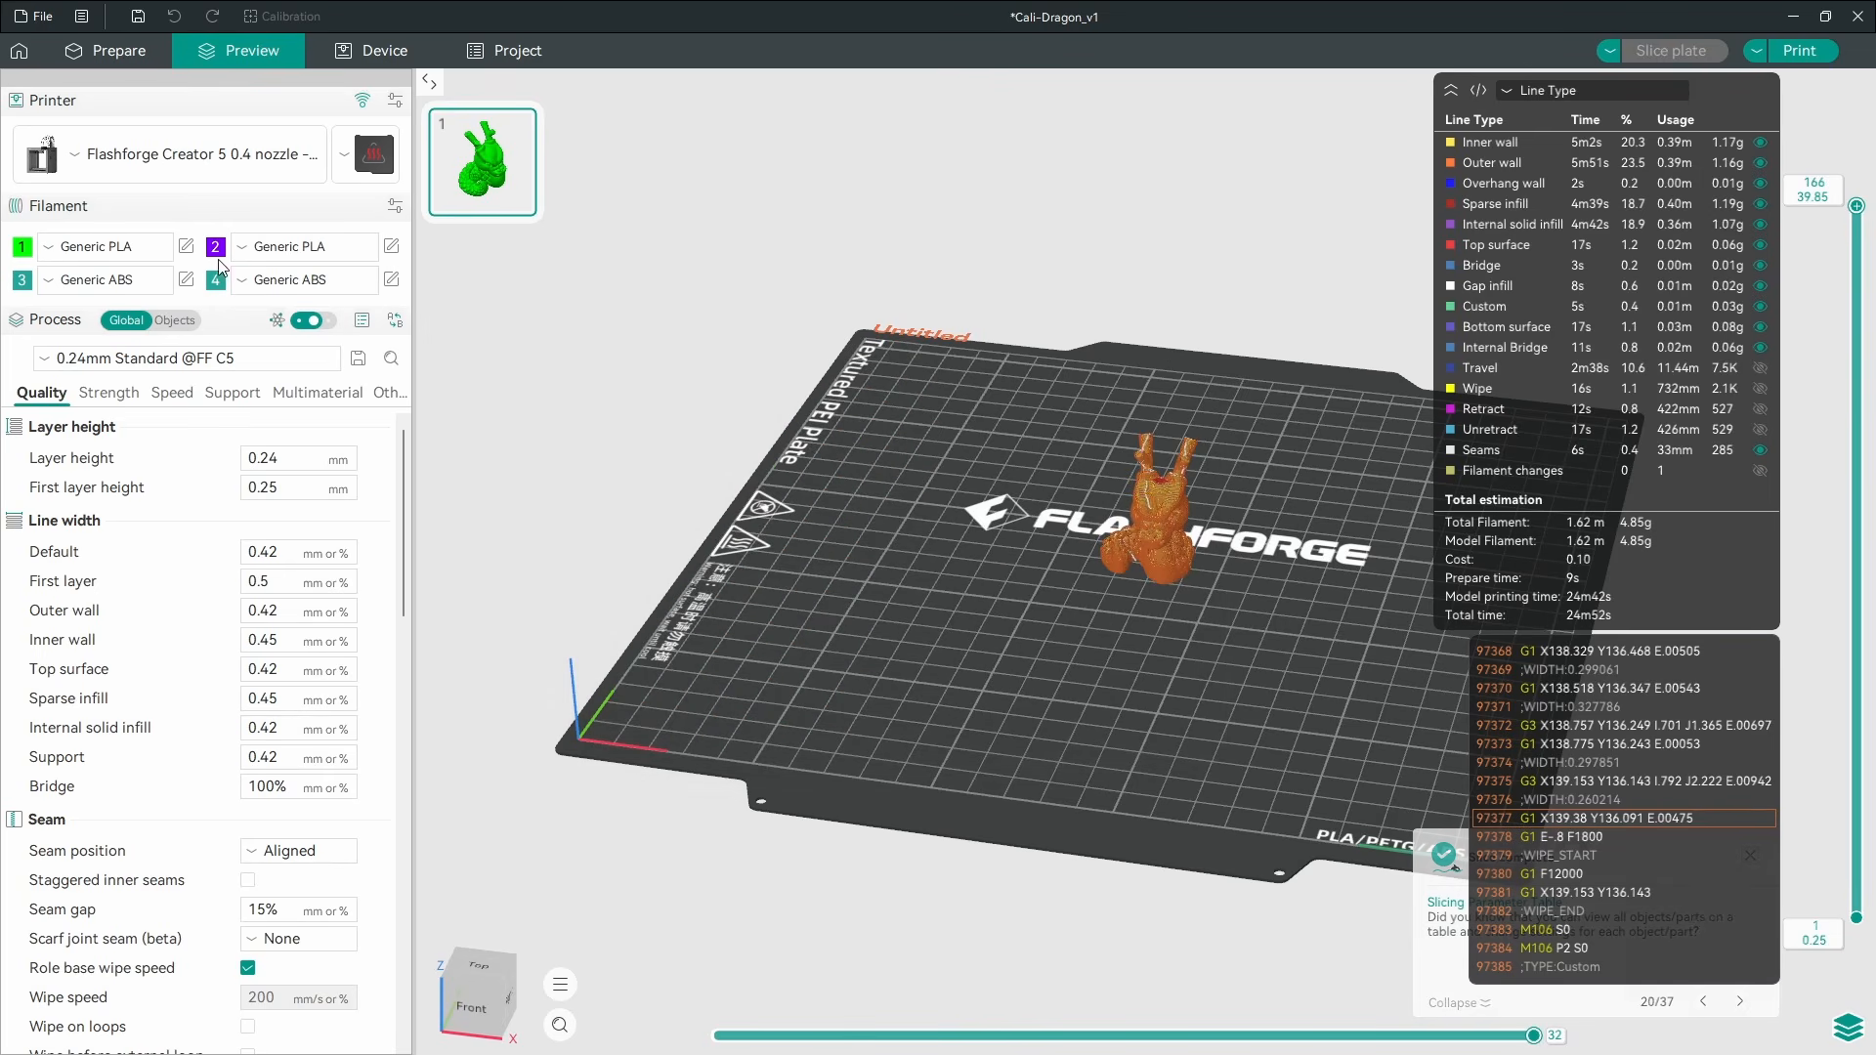
Look through the generic presets available for filament 1 without changing the selected Generic PLA
{"action": "left_click", "coordinate": [137, 251]}
{"action": "mouse_move", "coordinate": [123, 322]}
{"action": "left_click", "coordinate": [579, 257]}
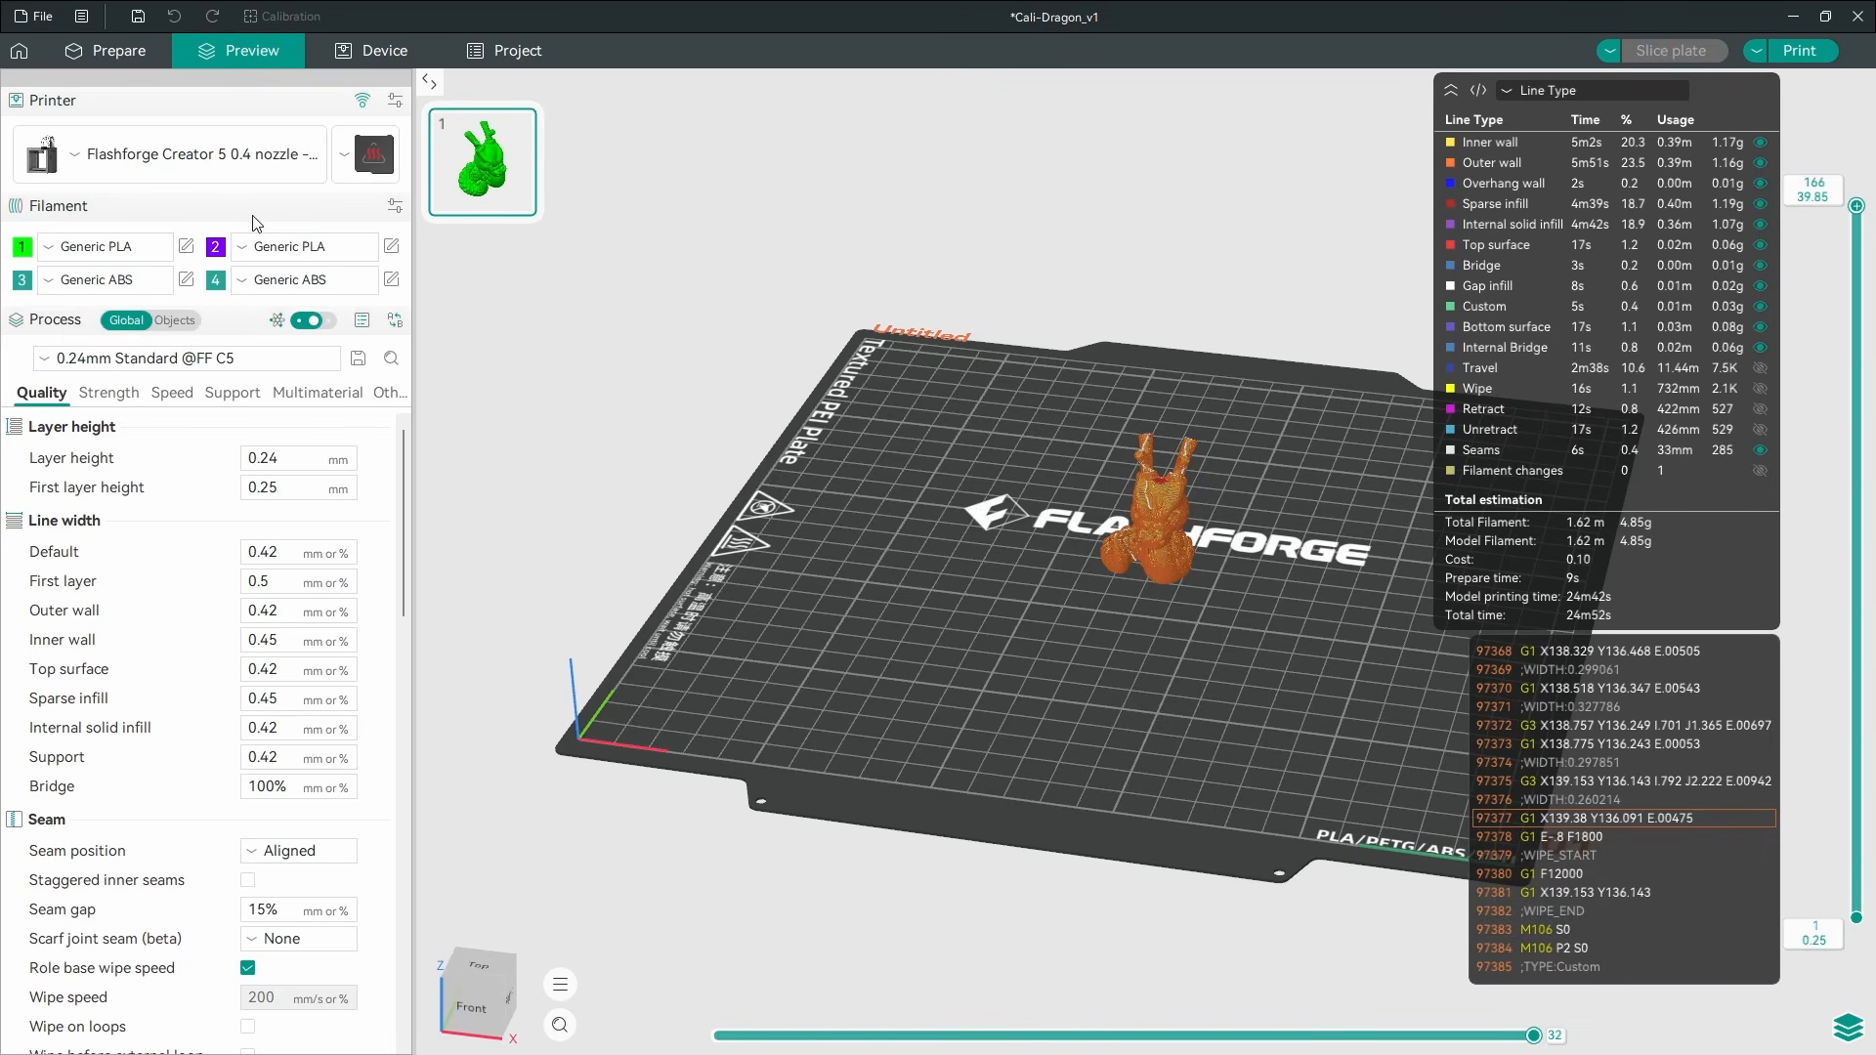
{"action": "left_click", "coordinate": [133, 246]}
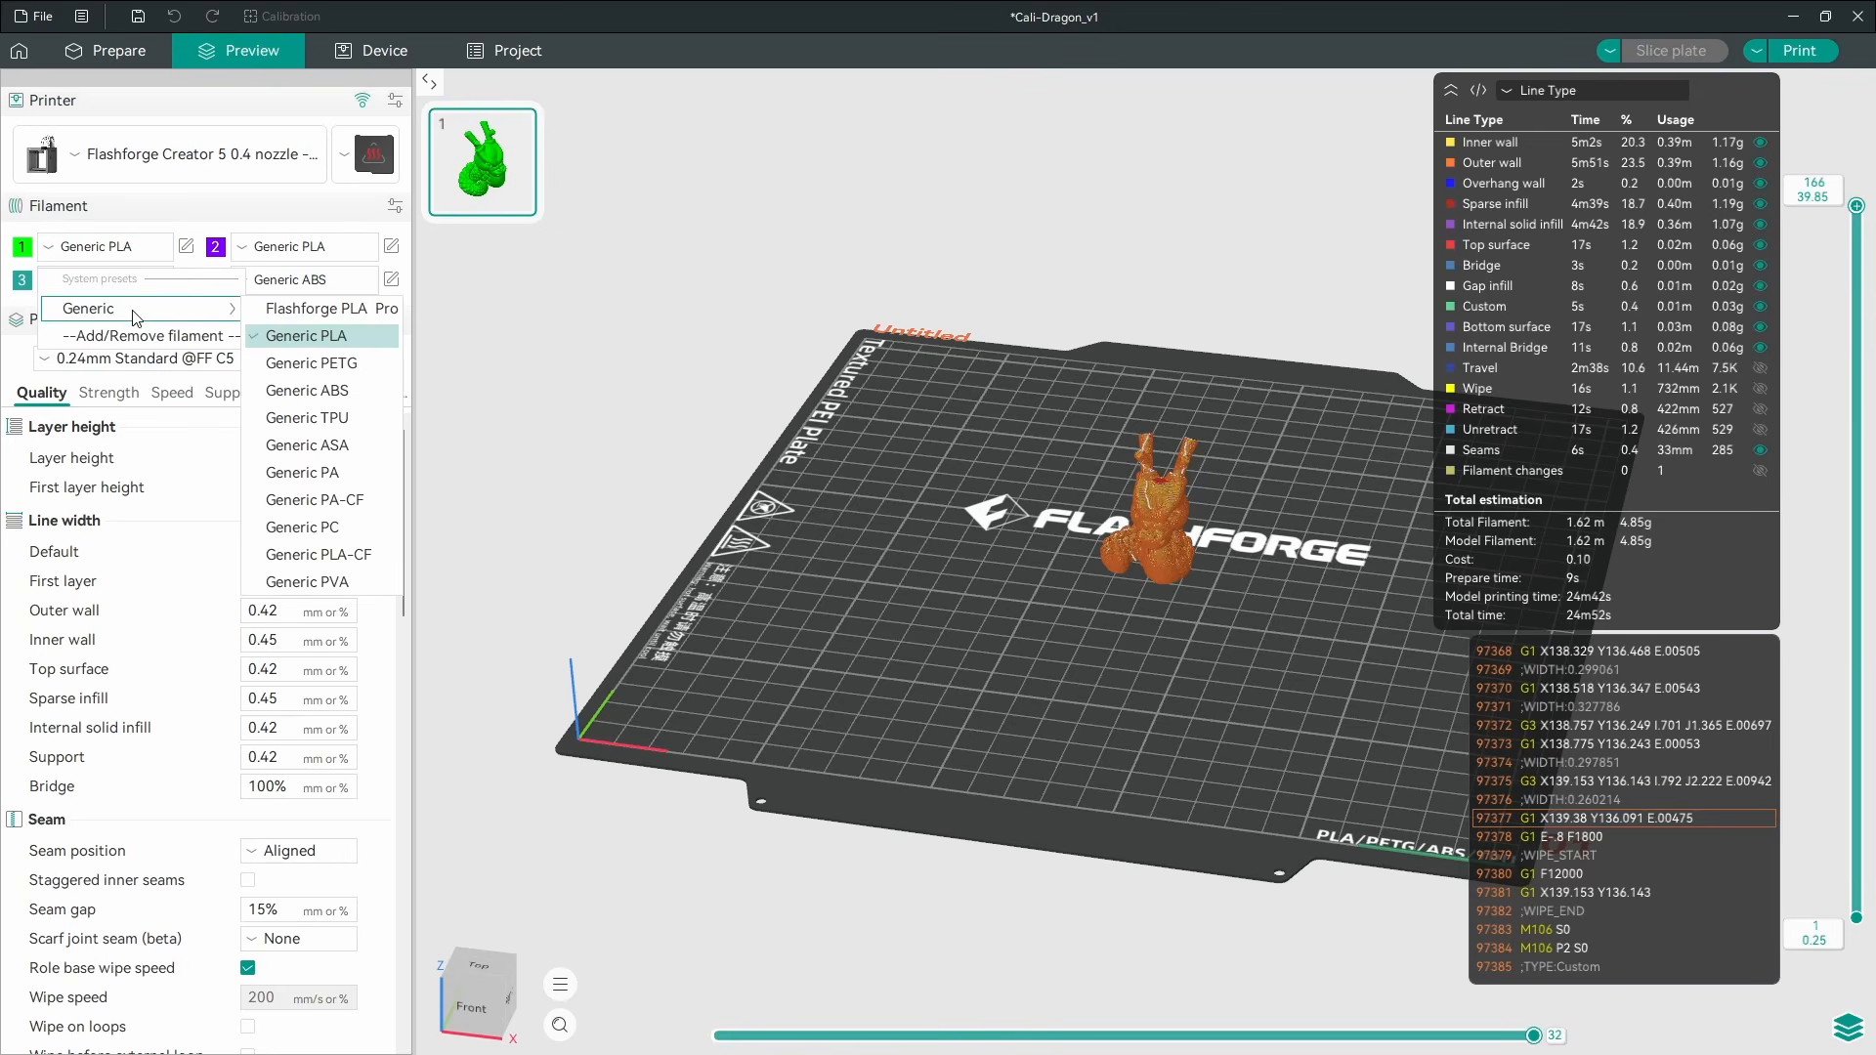
{"action": "left_click", "coordinate": [690, 268]}
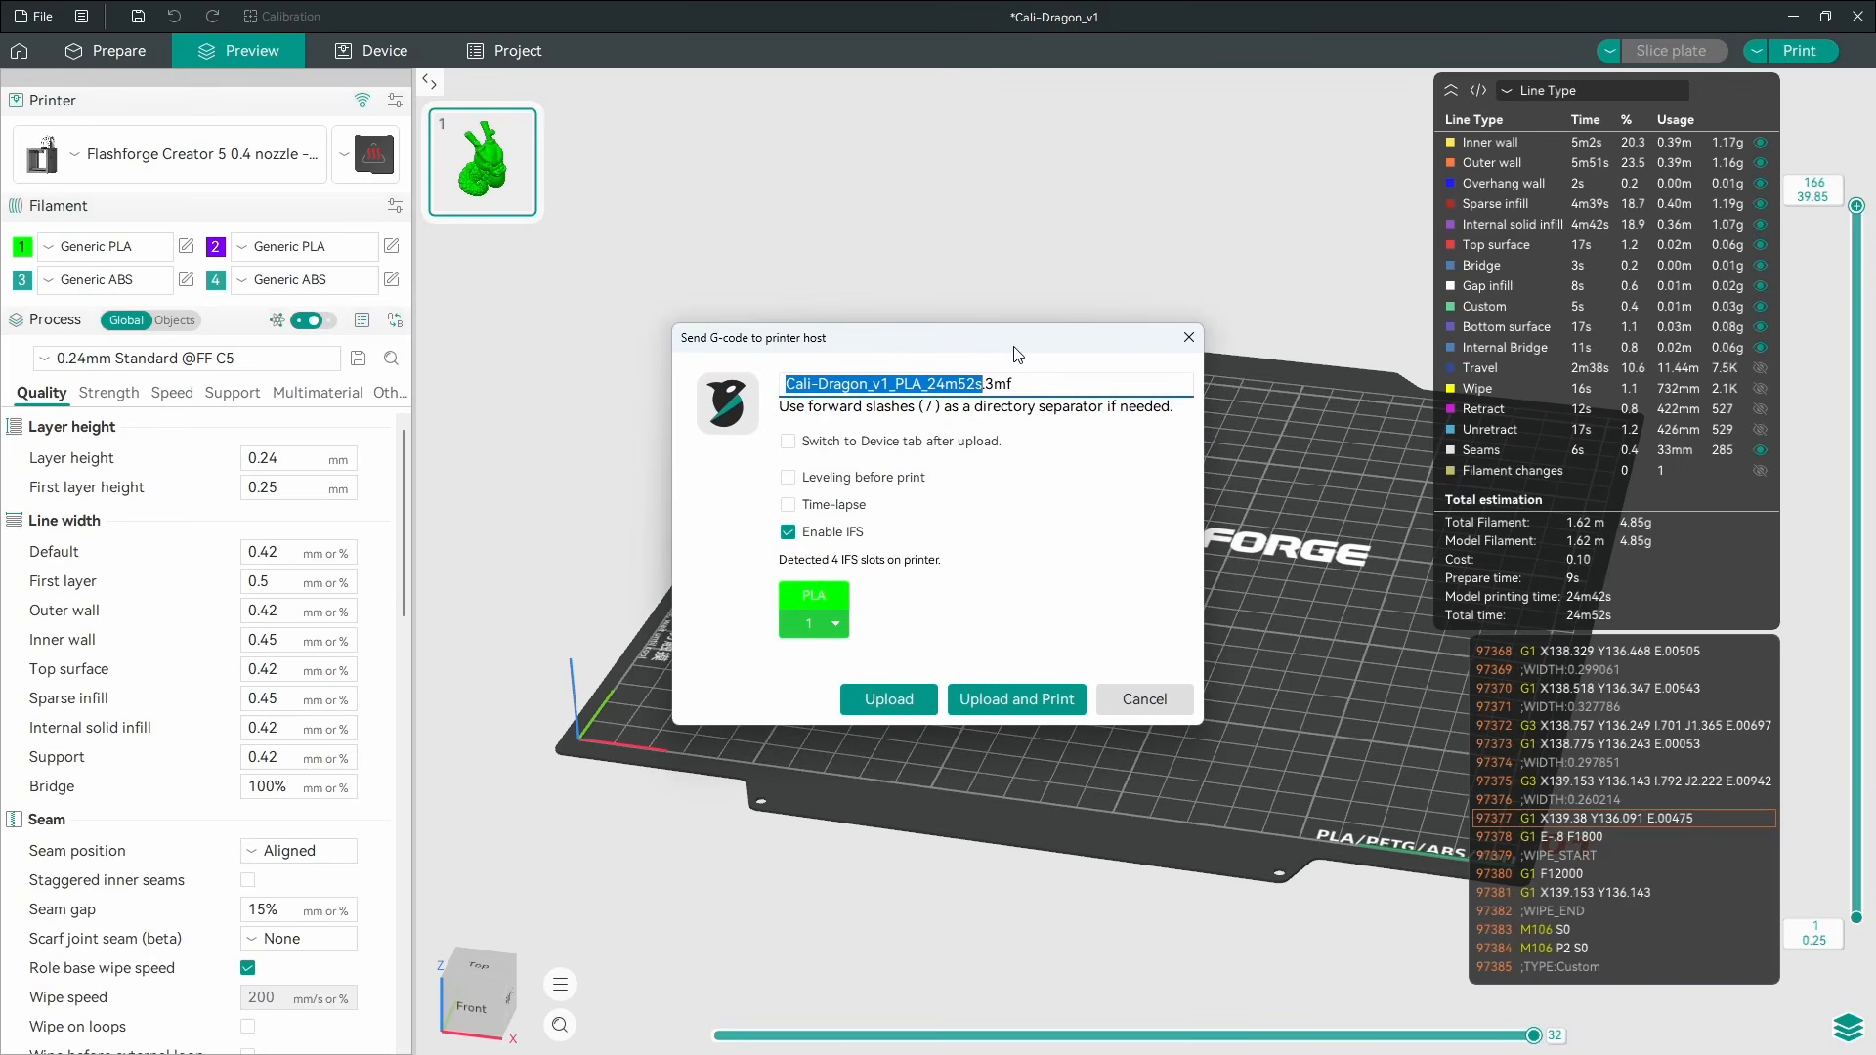
View the material station slots offered for the model's PLA and close the send dialog without uploading
{"action": "left_click", "coordinate": [819, 618]}
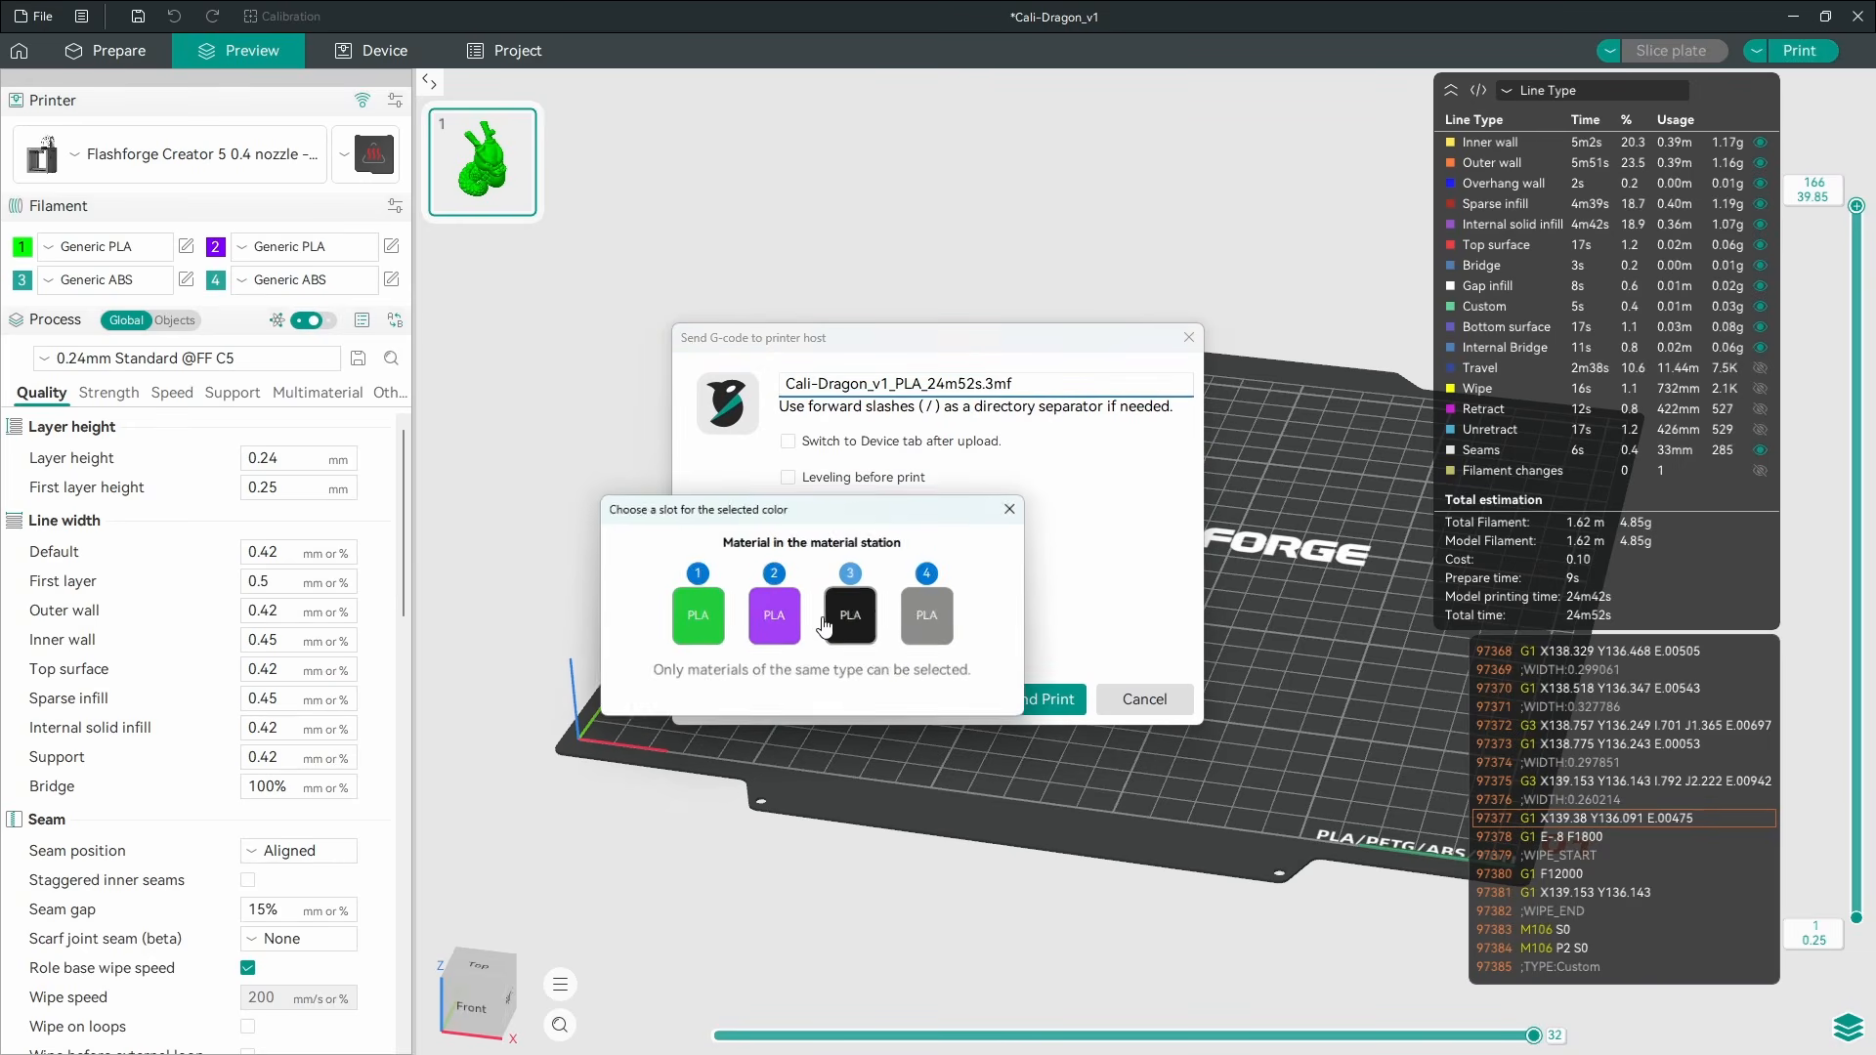
{"action": "left_click", "coordinate": [1018, 507]}
{"action": "left_click", "coordinate": [1202, 326]}
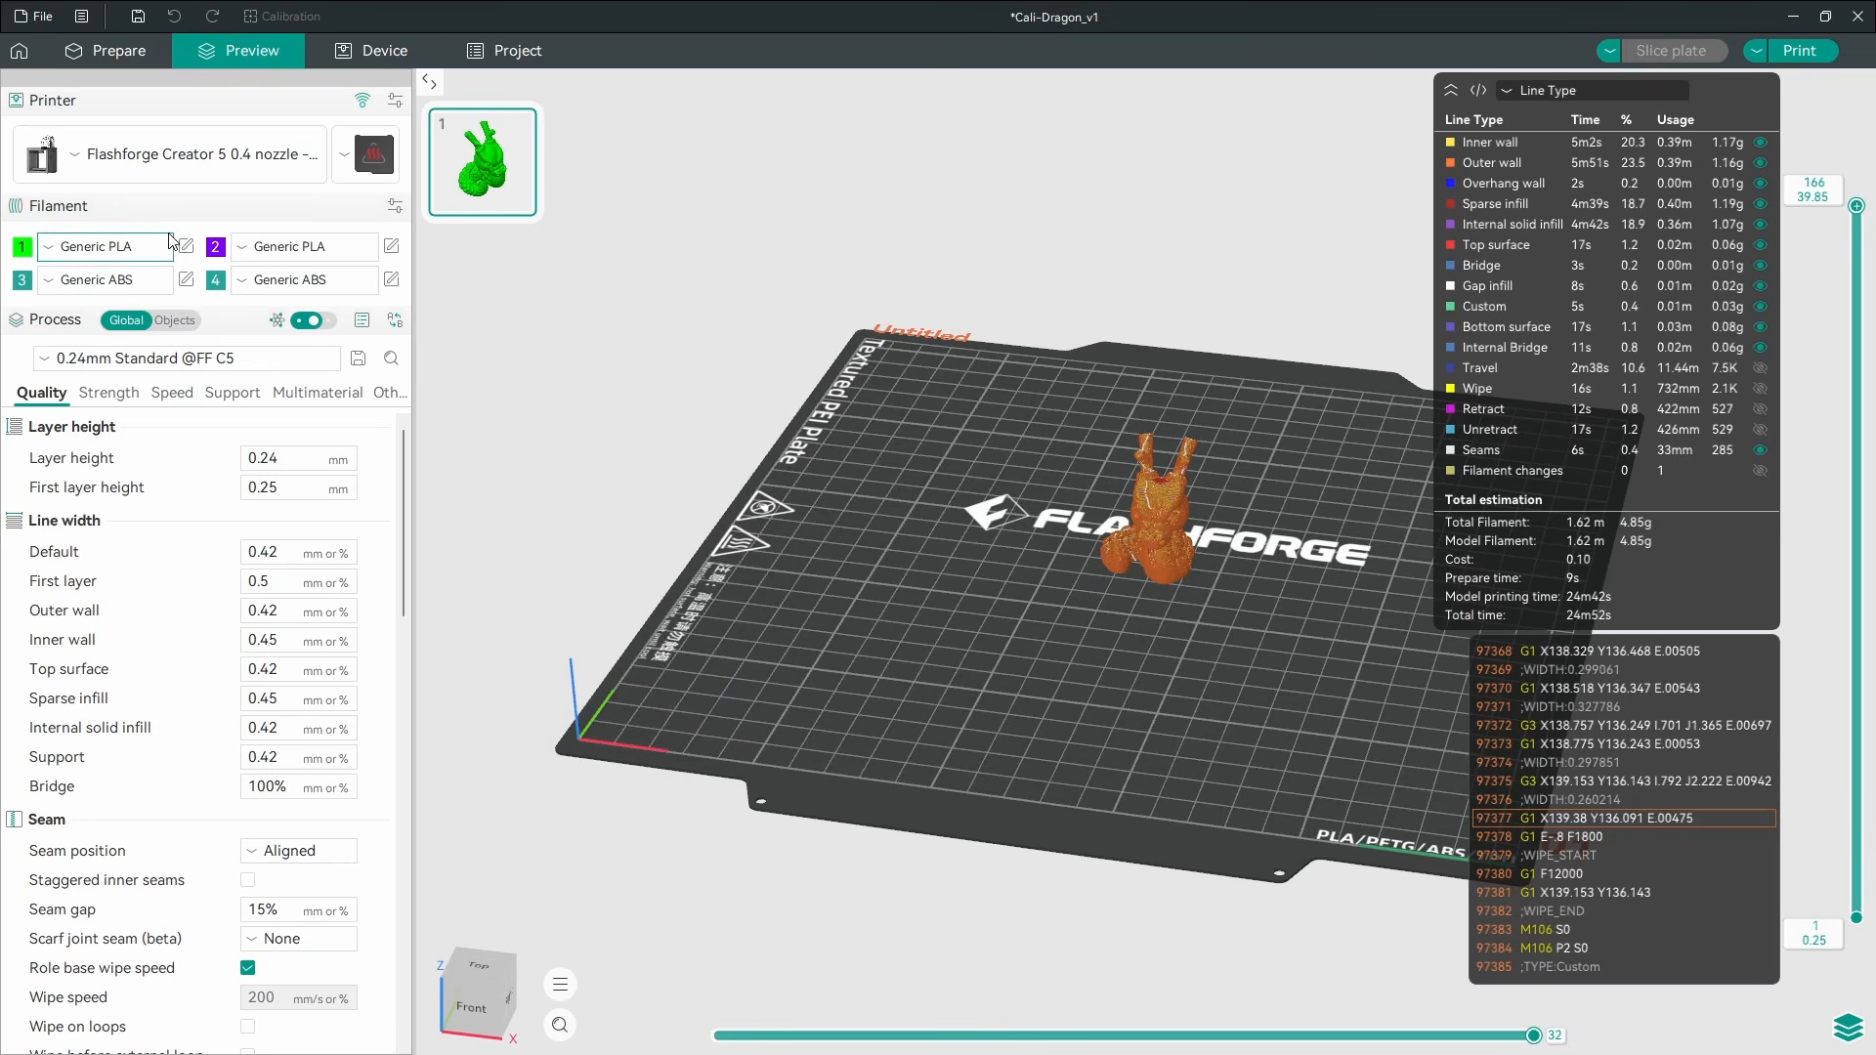